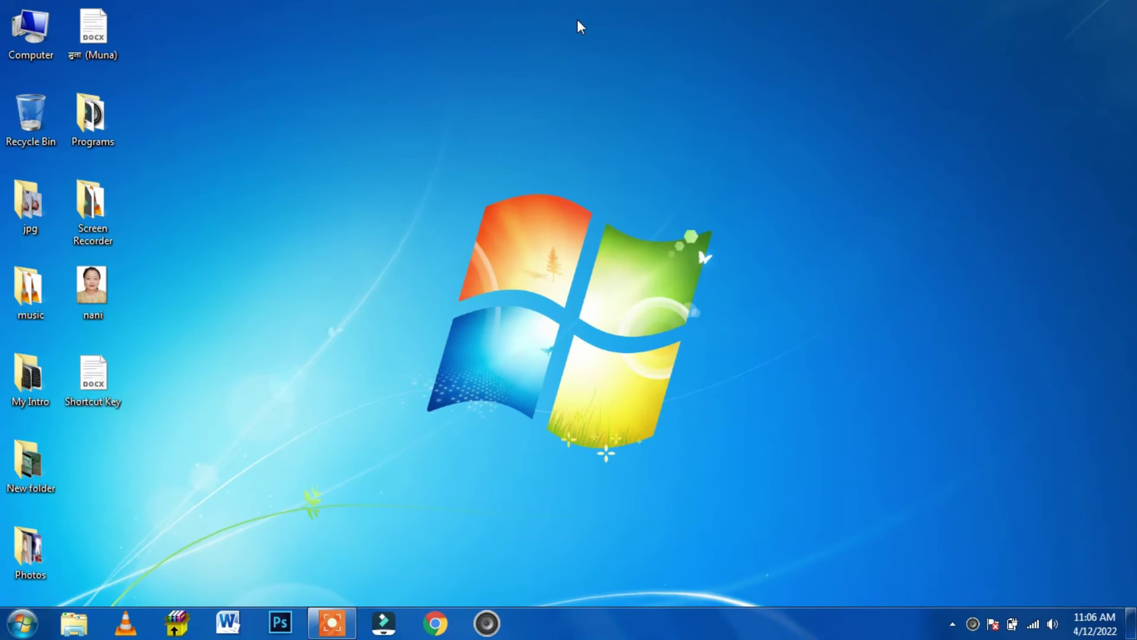
# Refresh the desktop, then launch Photoshop CS6 from the taskbar.
pyautogui.rightClick(577, 19)
pyautogui.click(607, 68)
pyautogui.click(280, 622)
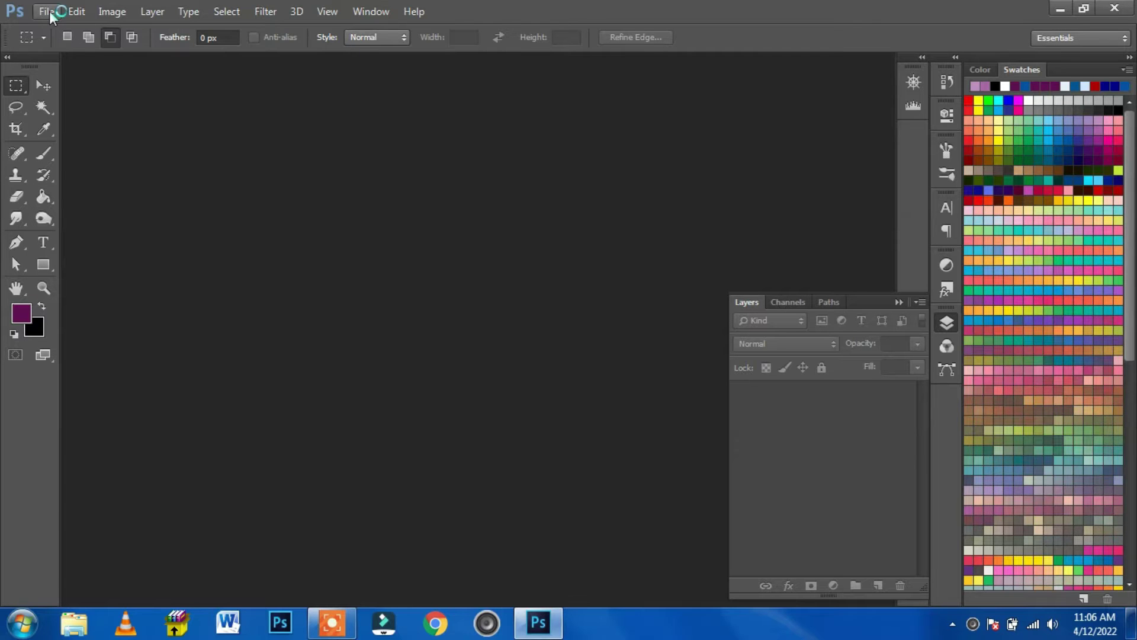
# Open DSC00429.JPG from the jpg folder.
pyautogui.press('super+plus')
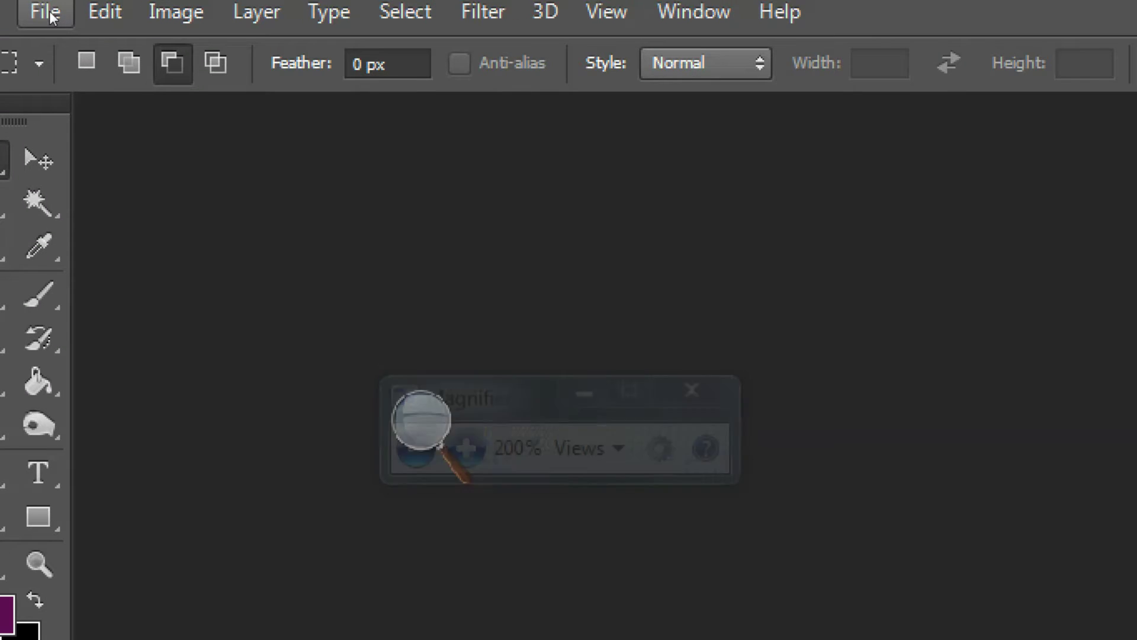
pyautogui.click(51, 13)
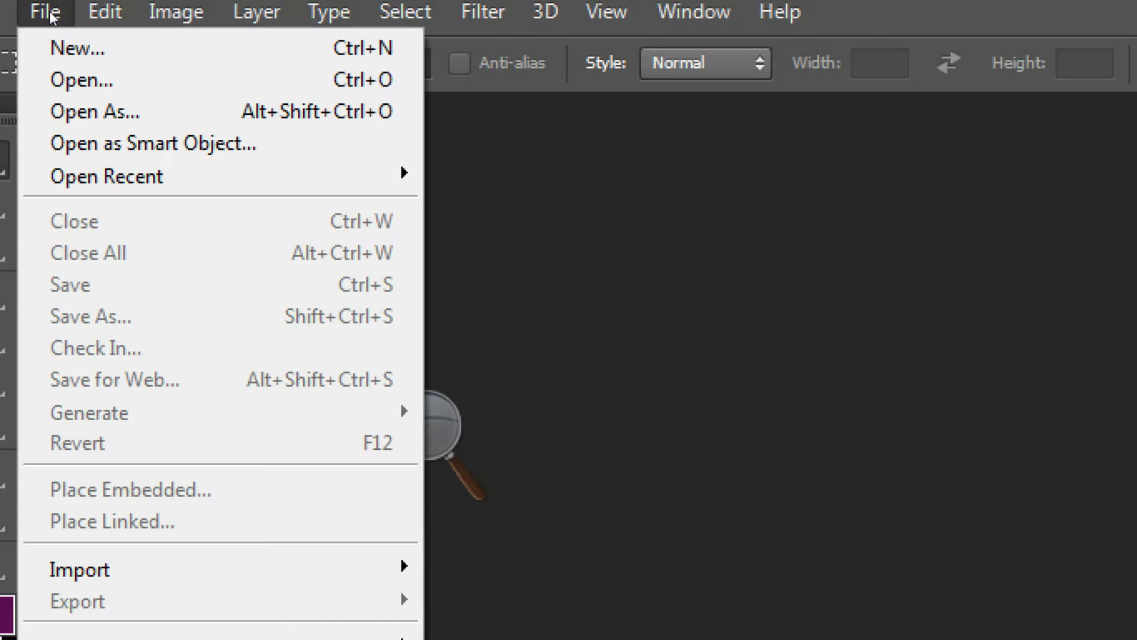
pyautogui.press('Return')
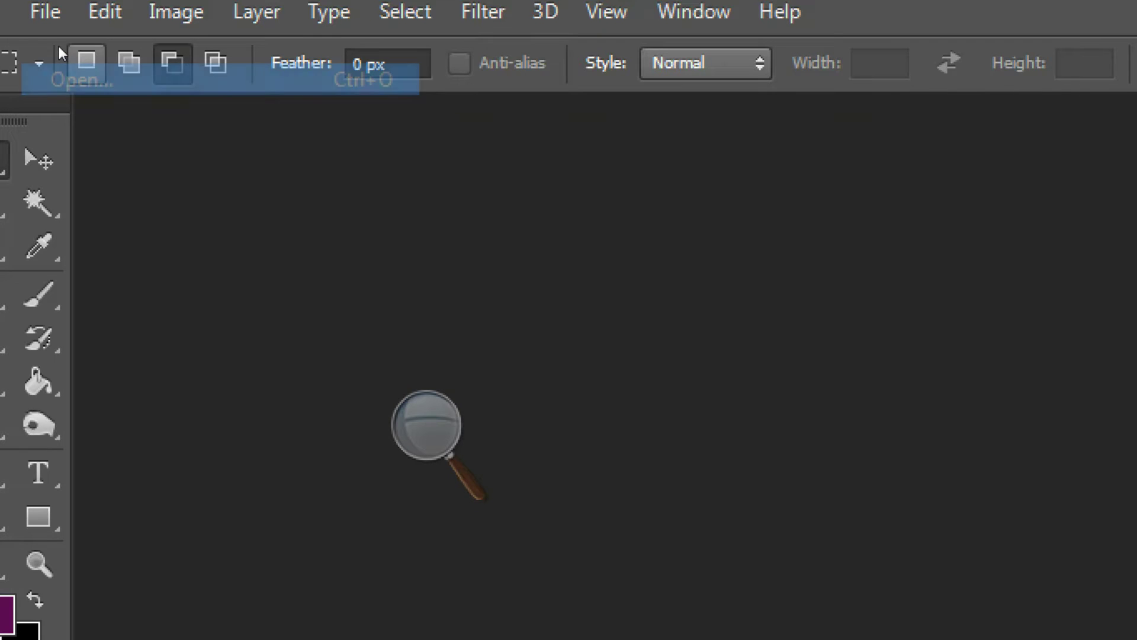
pyautogui.press('super+minus')
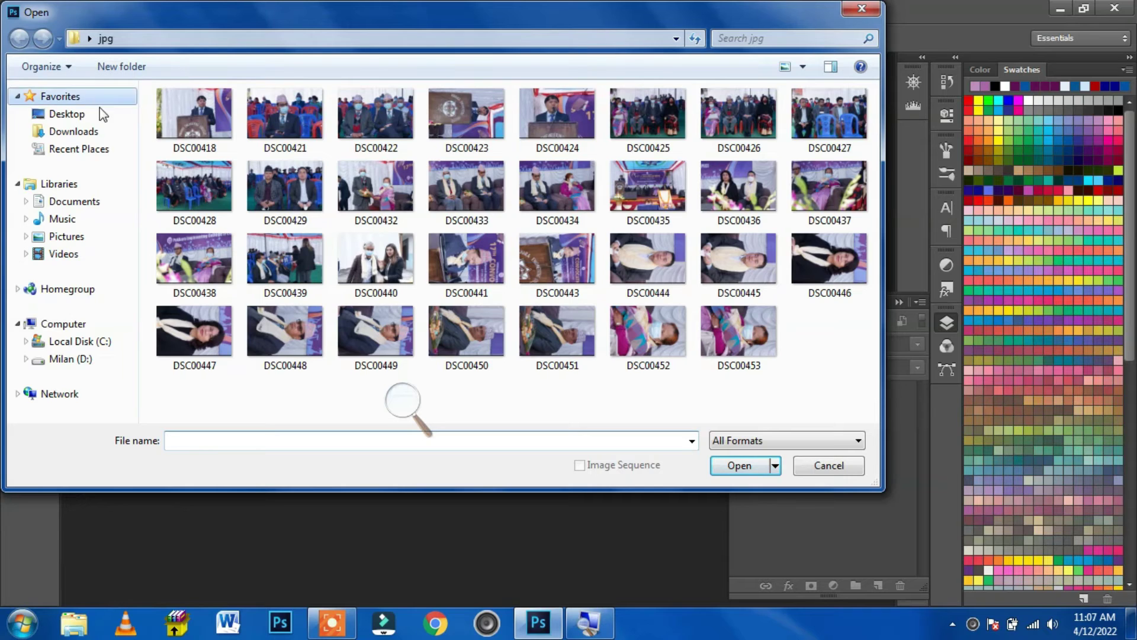
pyautogui.moveTo(285, 333)
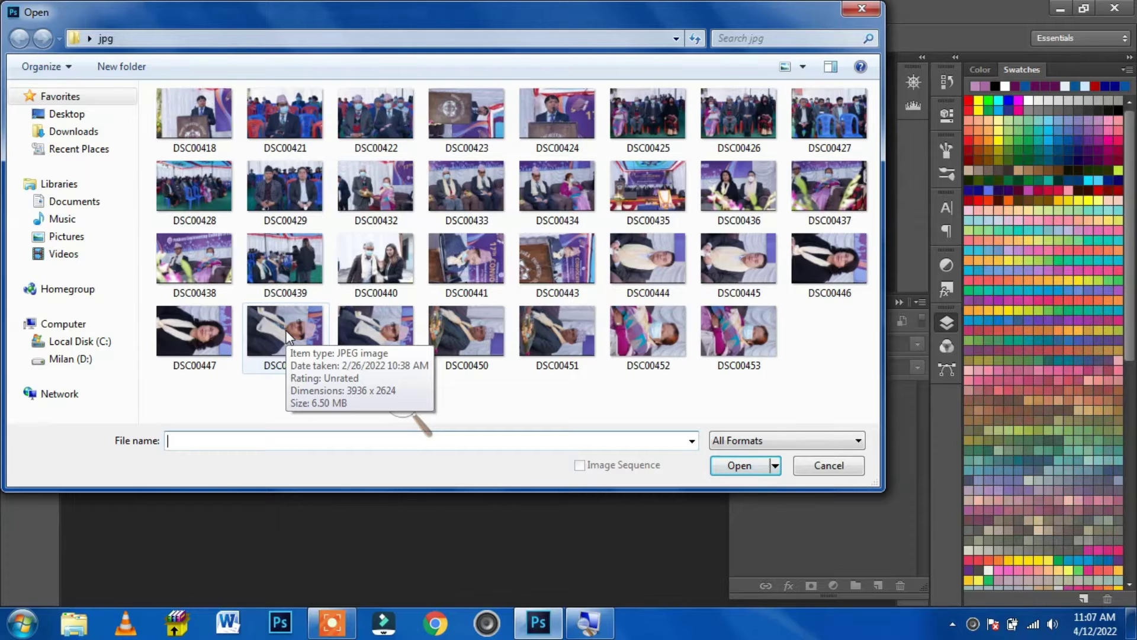
pyautogui.click(299, 176)
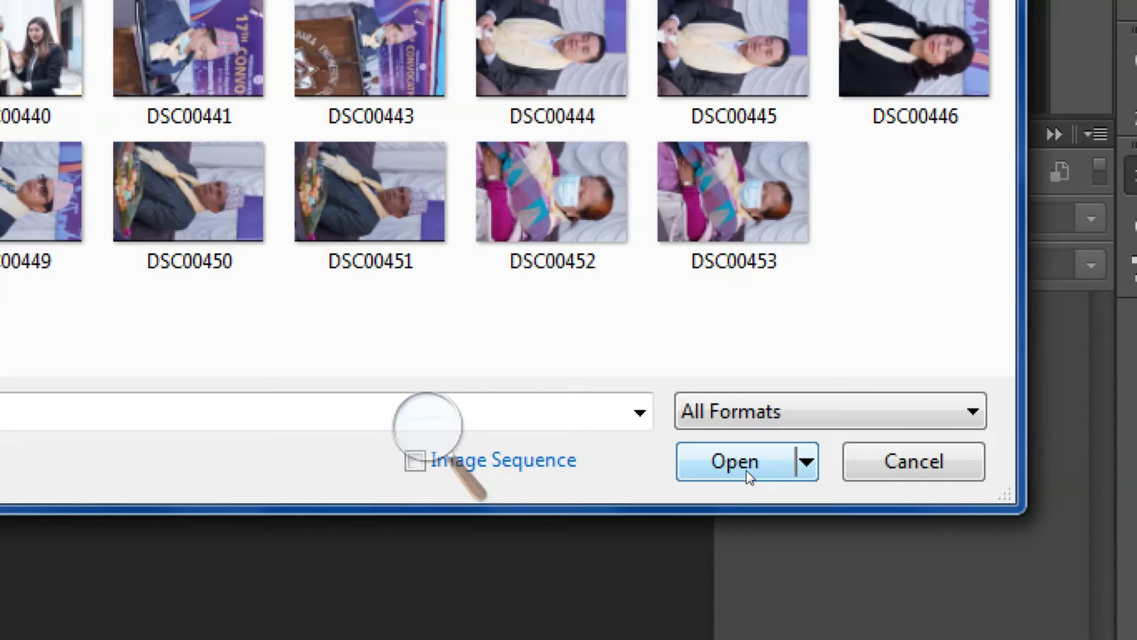
pyautogui.click(746, 470)
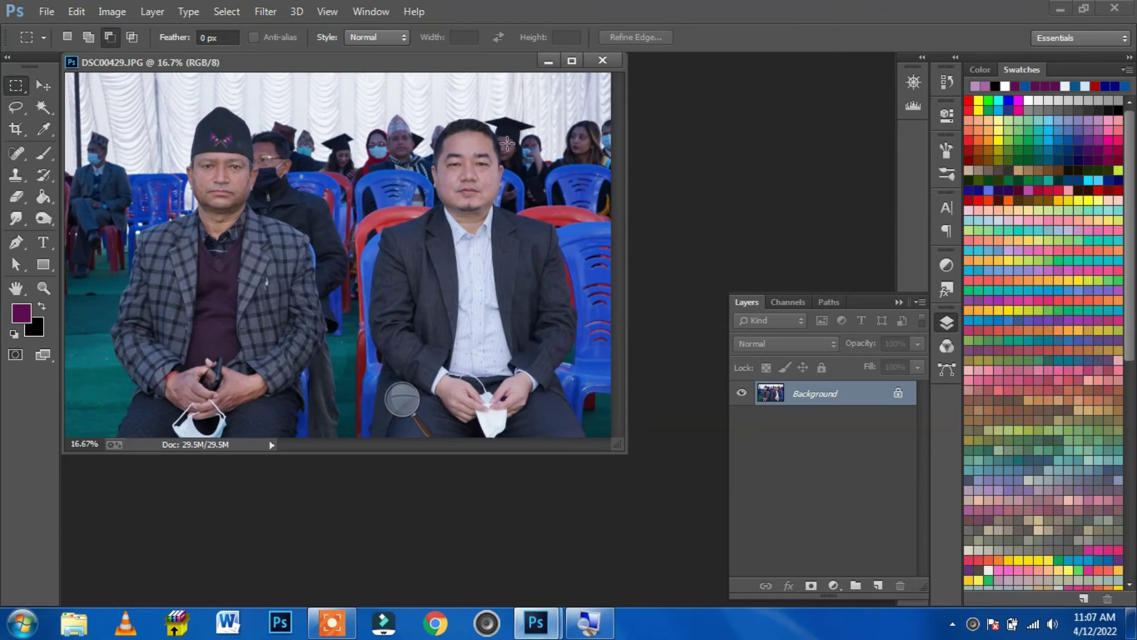
# Dock the photo and duplicate the Background layer as 'Background copy', with the Move tool active.
pyautogui.moveTo(462, 67); pyautogui.dragTo(490, 57)
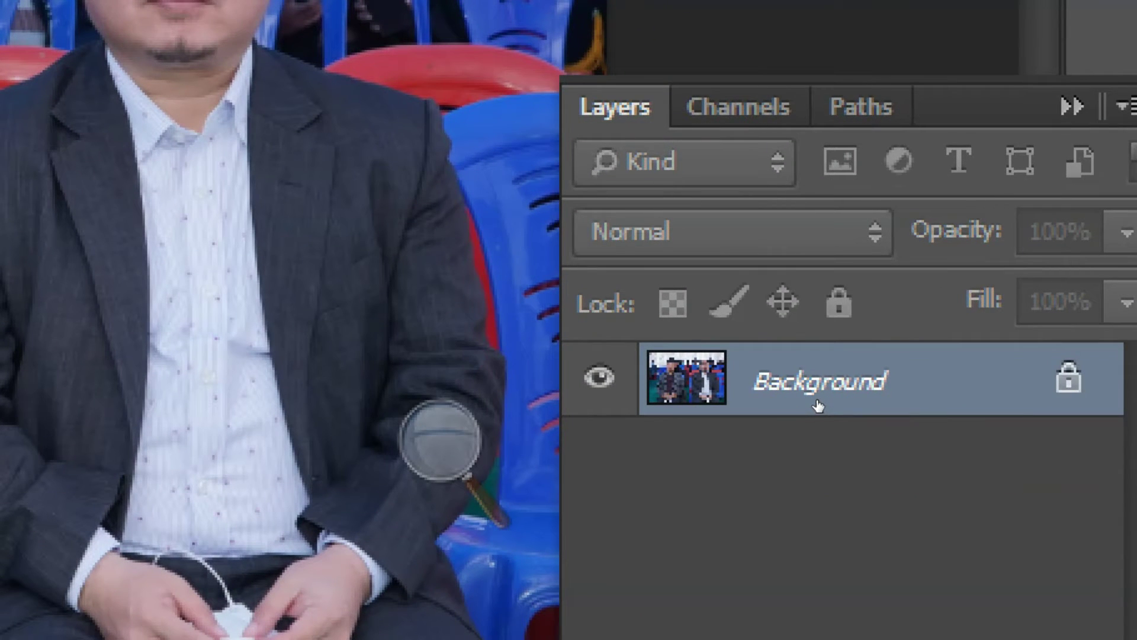
pyautogui.rightClick(817, 405)
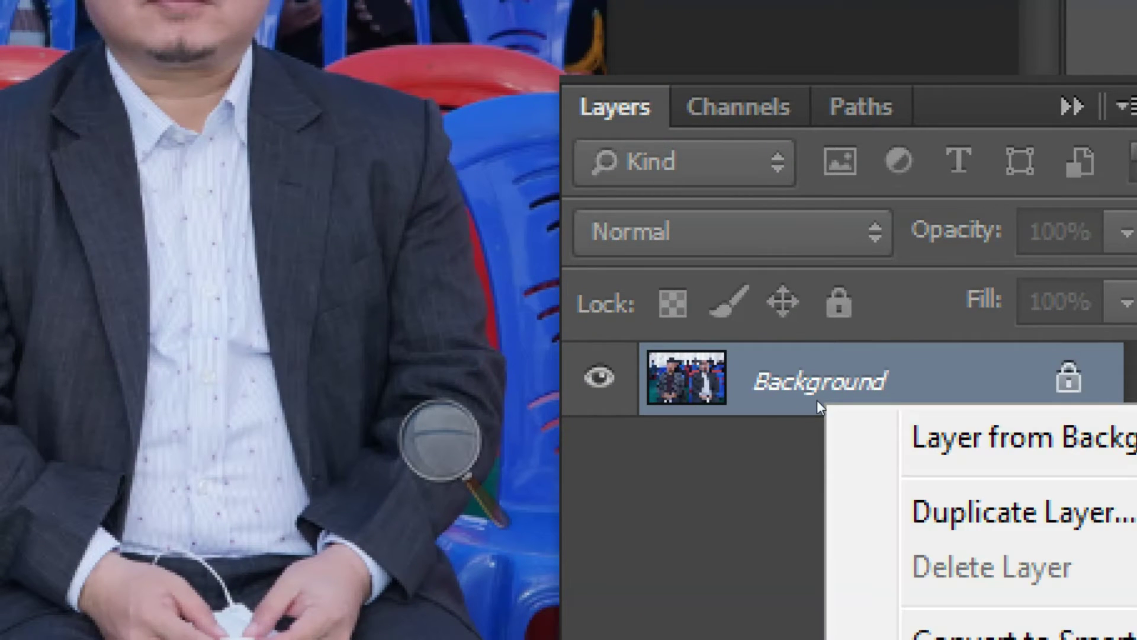
pyautogui.click(883, 436)
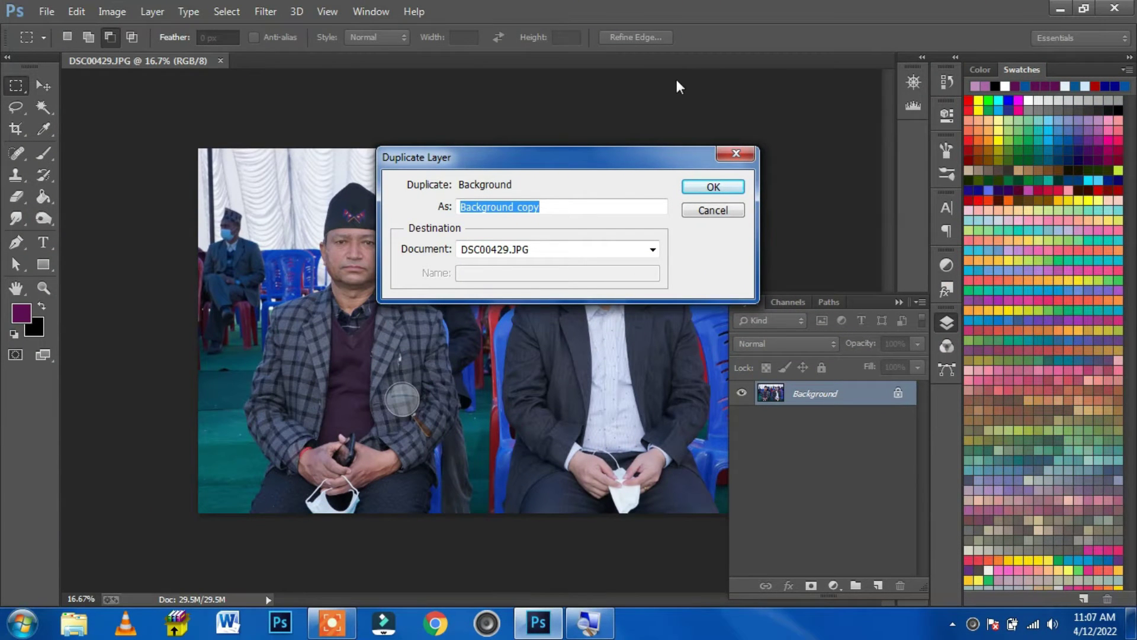
pyautogui.click(714, 186)
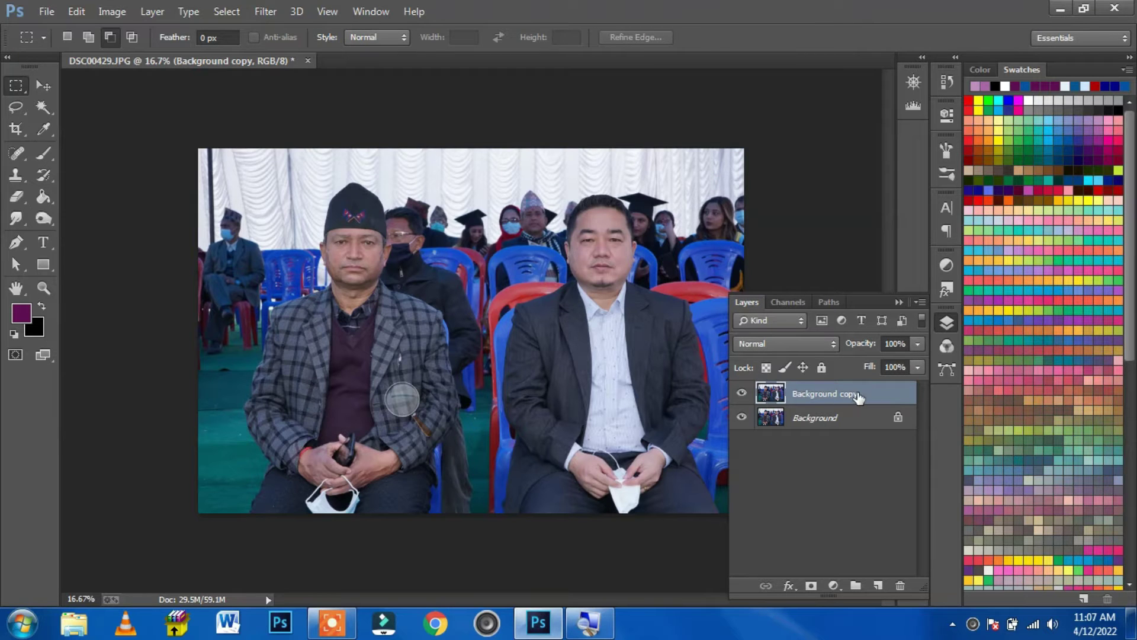
pyautogui.click(50, 89)
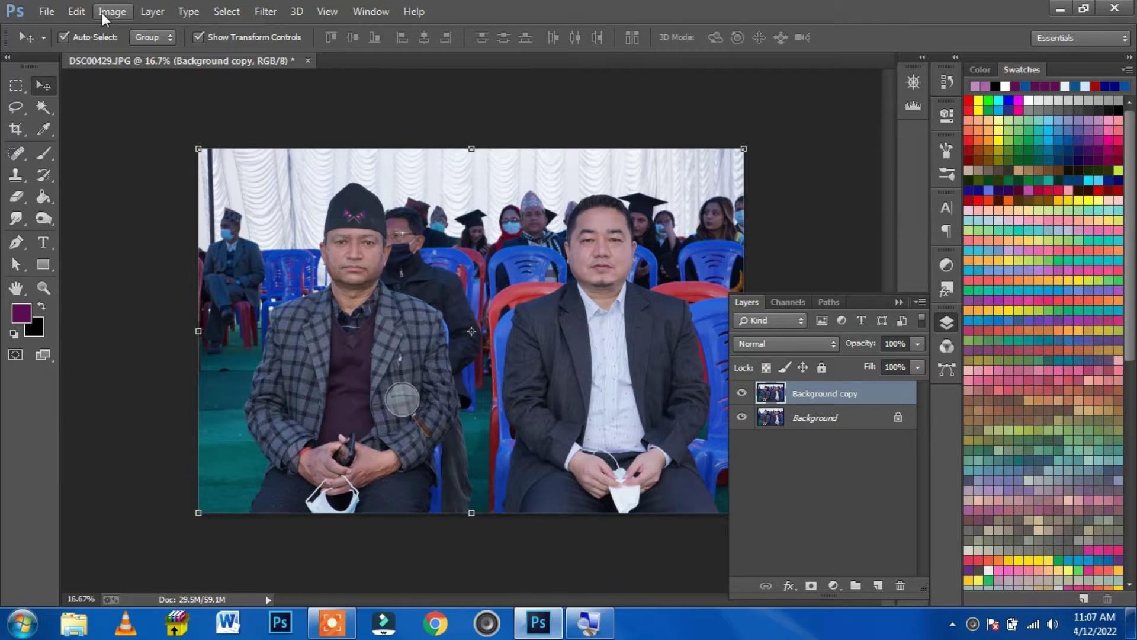
# In Levels, lower the Red channel white input to 245.
pyautogui.click(102, 12)
pyautogui.moveTo(137, 53)
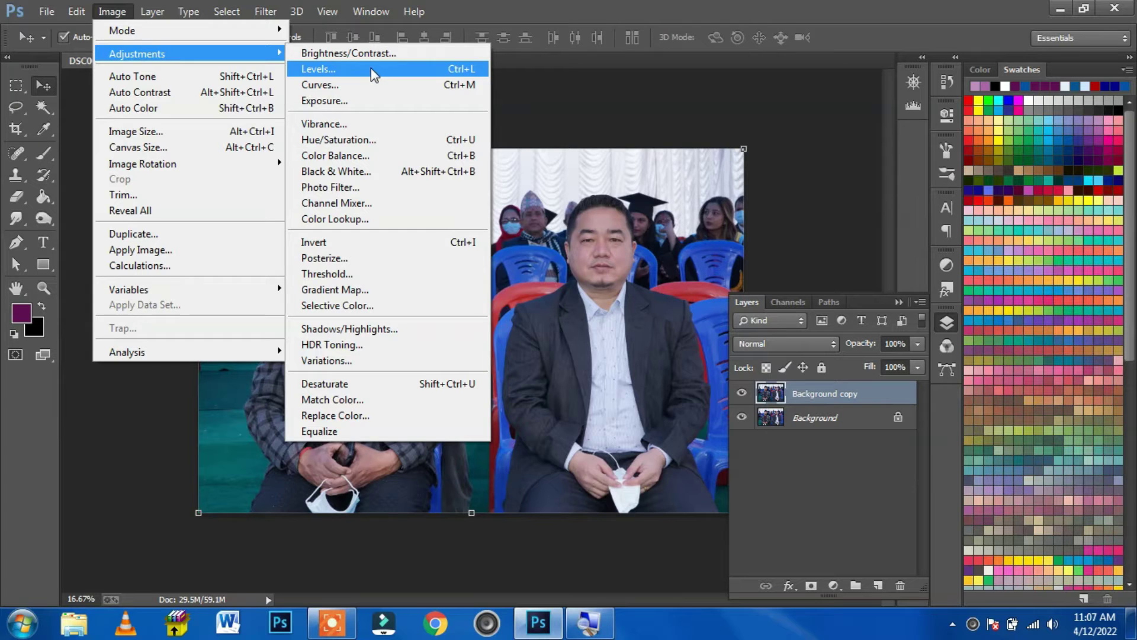
pyautogui.click(318, 68)
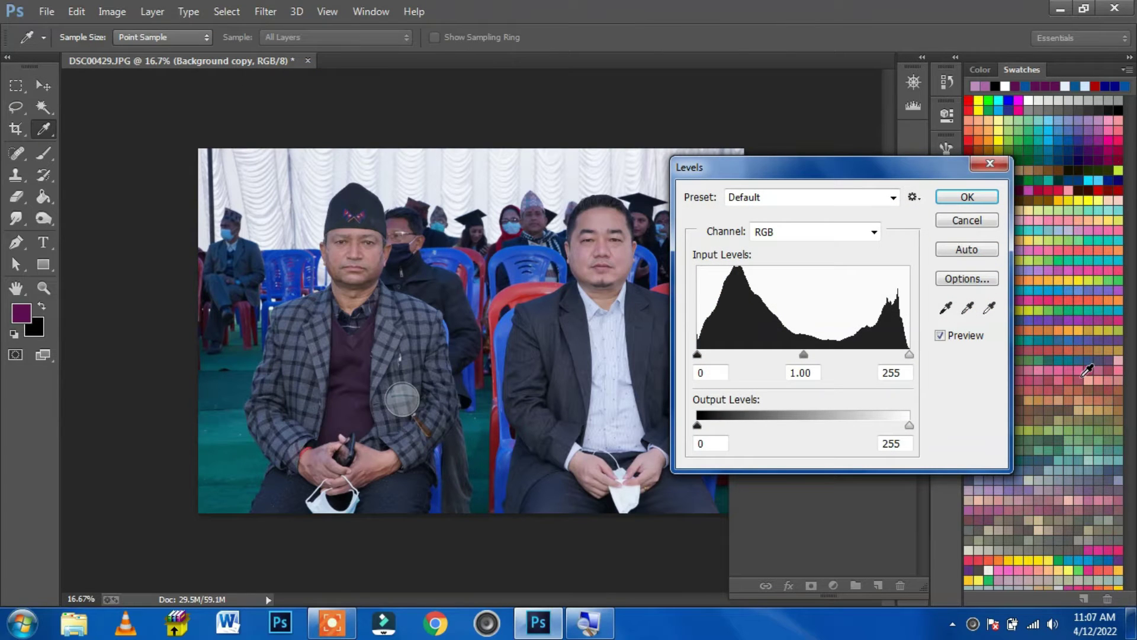
pyautogui.click(847, 231)
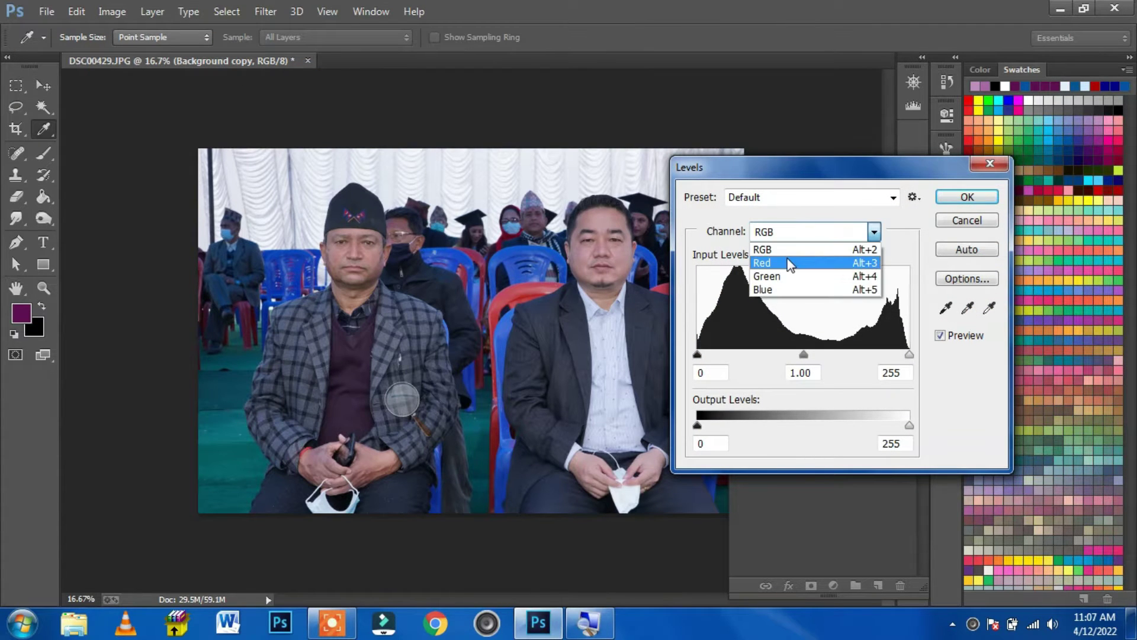
pyautogui.click(788, 263)
pyautogui.moveTo(909, 355); pyautogui.dragTo(901, 355)
# Set Green black input to 6, Blue inputs to 8 and 250, and apply Levels.
pyautogui.click(839, 232)
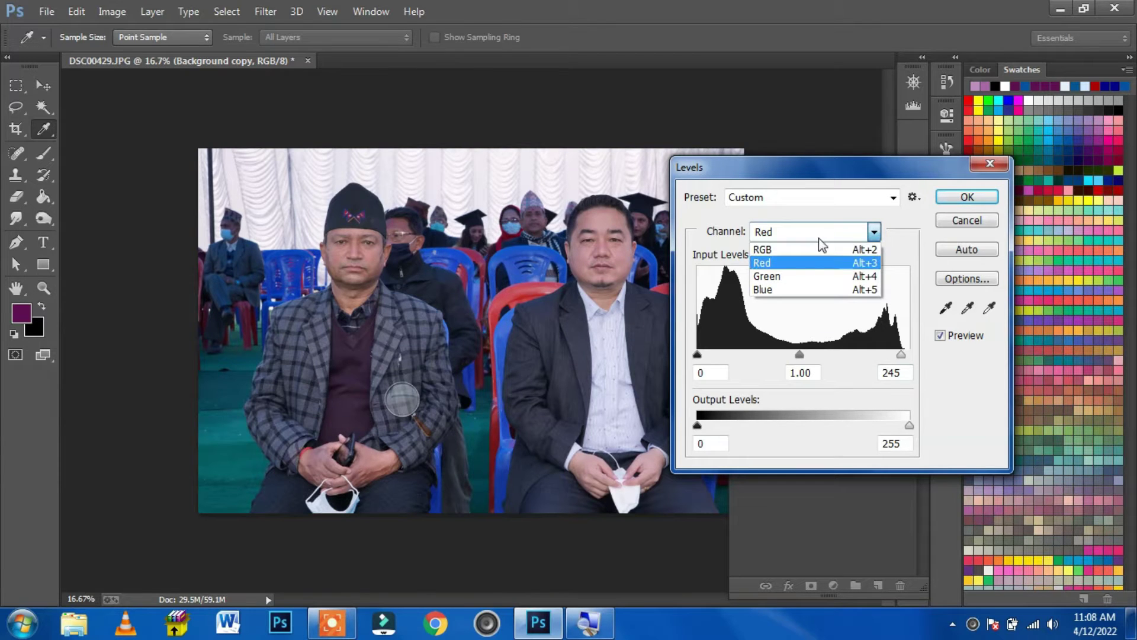
pyautogui.click(795, 277)
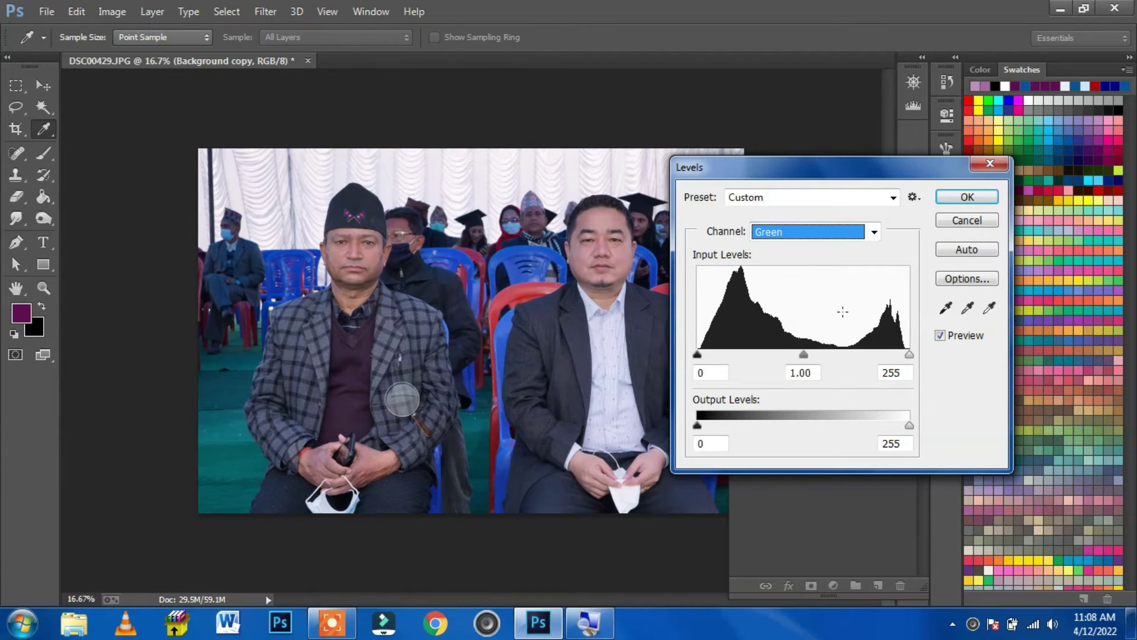
pyautogui.moveTo(697, 354); pyautogui.dragTo(702, 355)
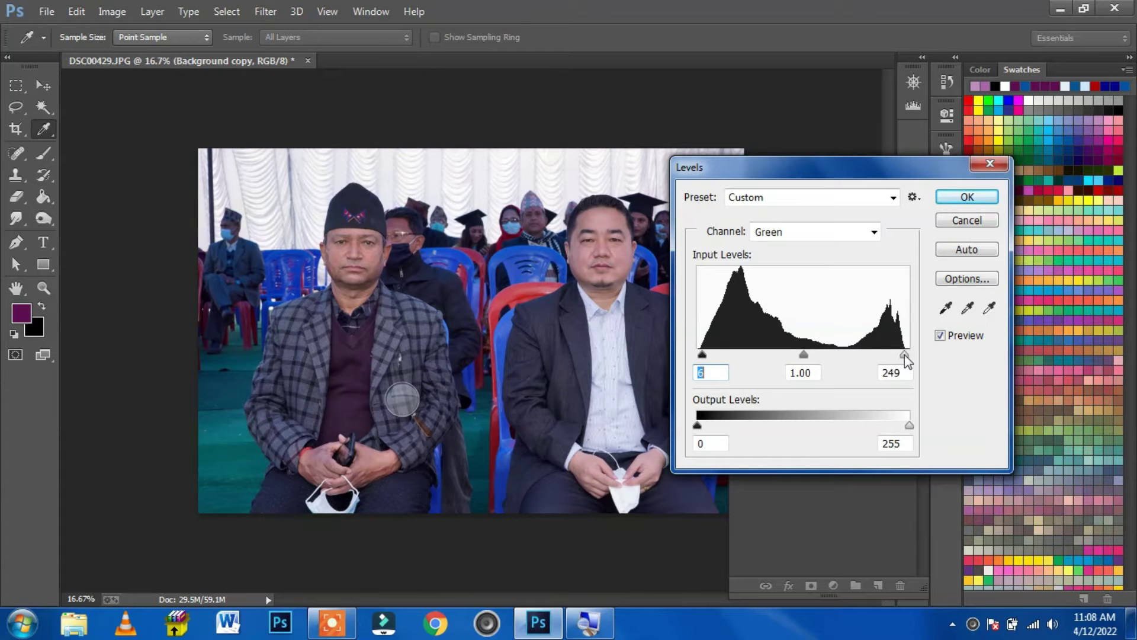
pyautogui.click(808, 235)
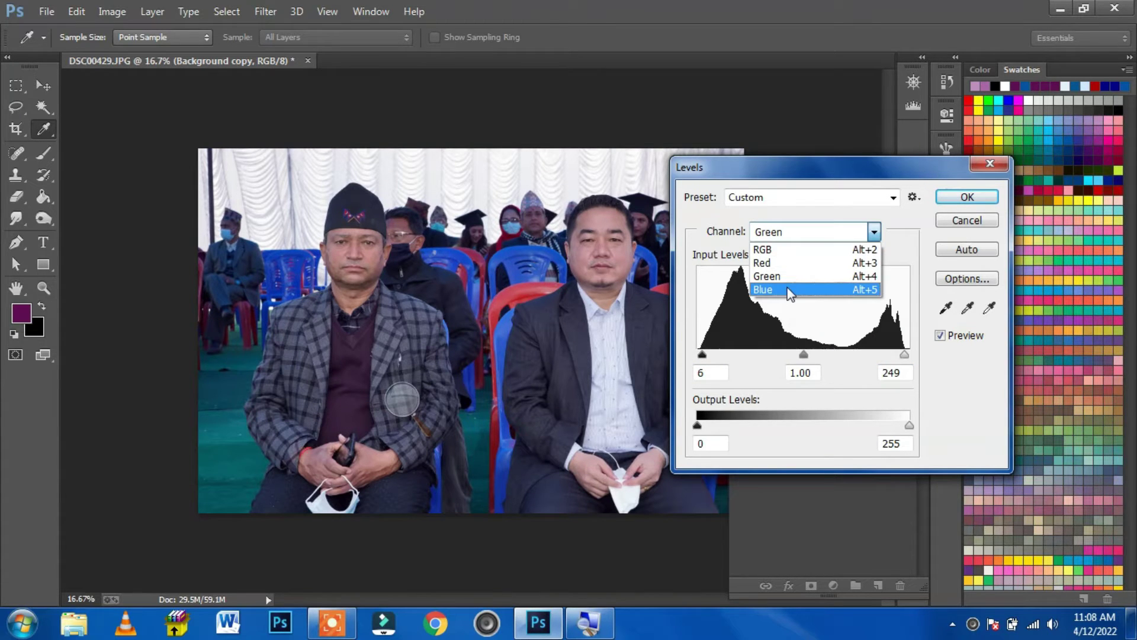
pyautogui.click(787, 291)
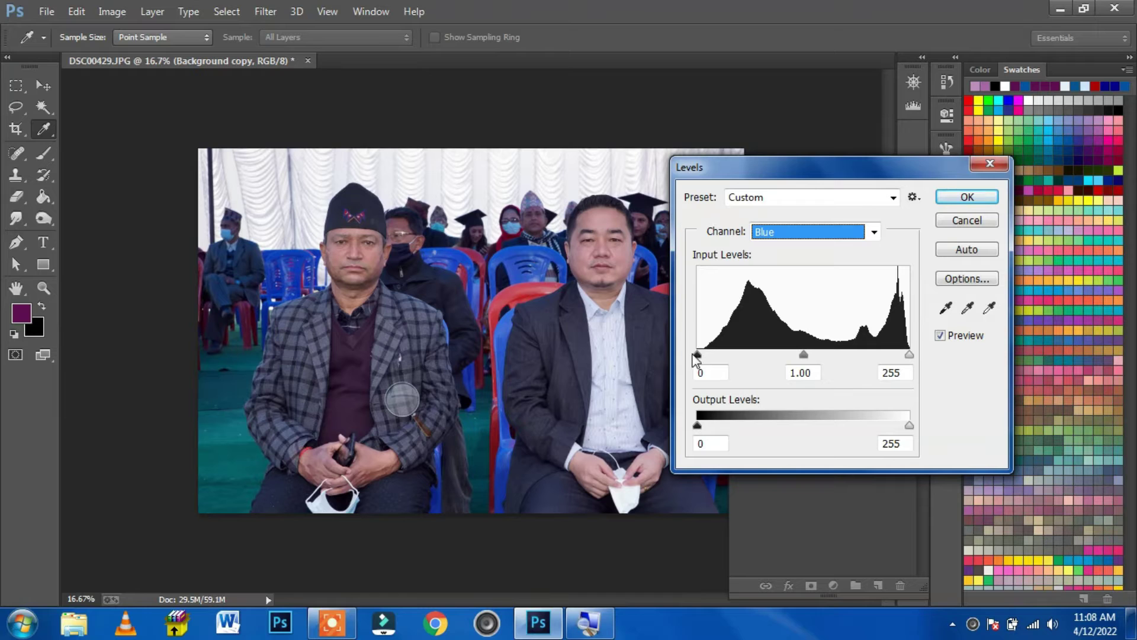
pyautogui.moveTo(697, 355); pyautogui.dragTo(705, 355)
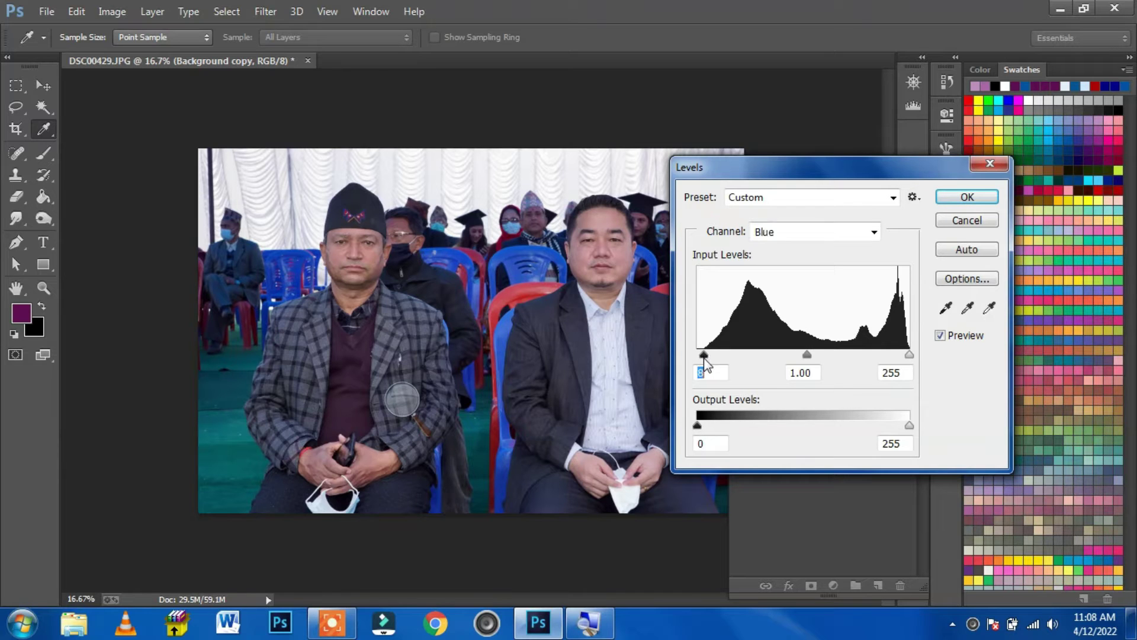
pyautogui.moveTo(909, 356); pyautogui.dragTo(905, 355)
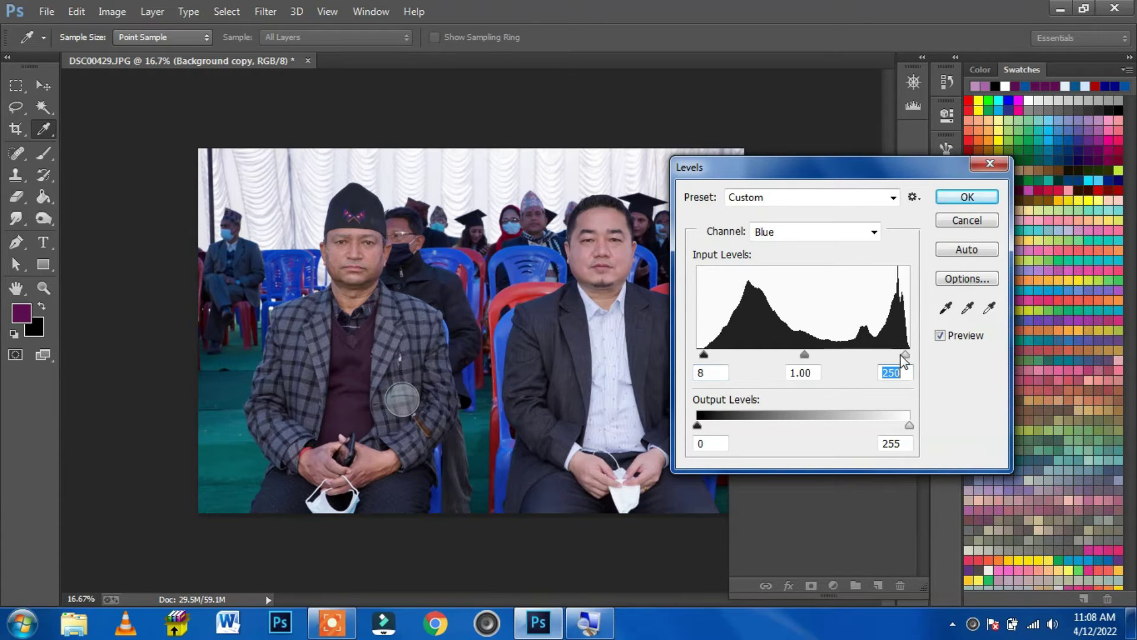
pyautogui.click(961, 198)
pyautogui.press('v')
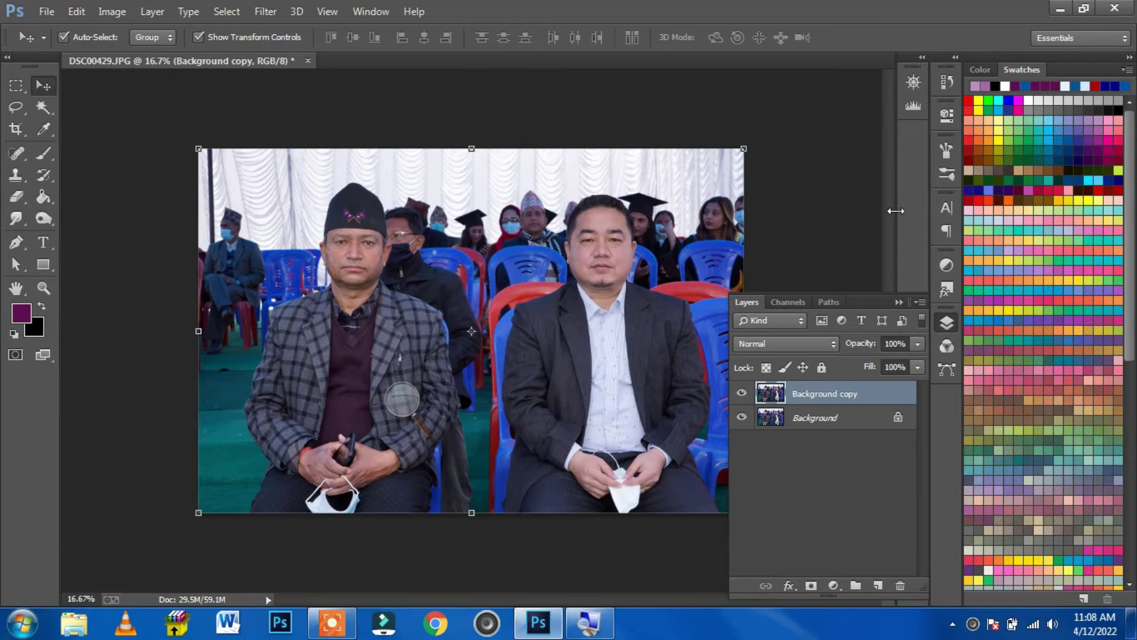
# Toggle Background copy visibility to compare, then bring up the Filter menu for Camera Raw.
pyautogui.click(742, 394)
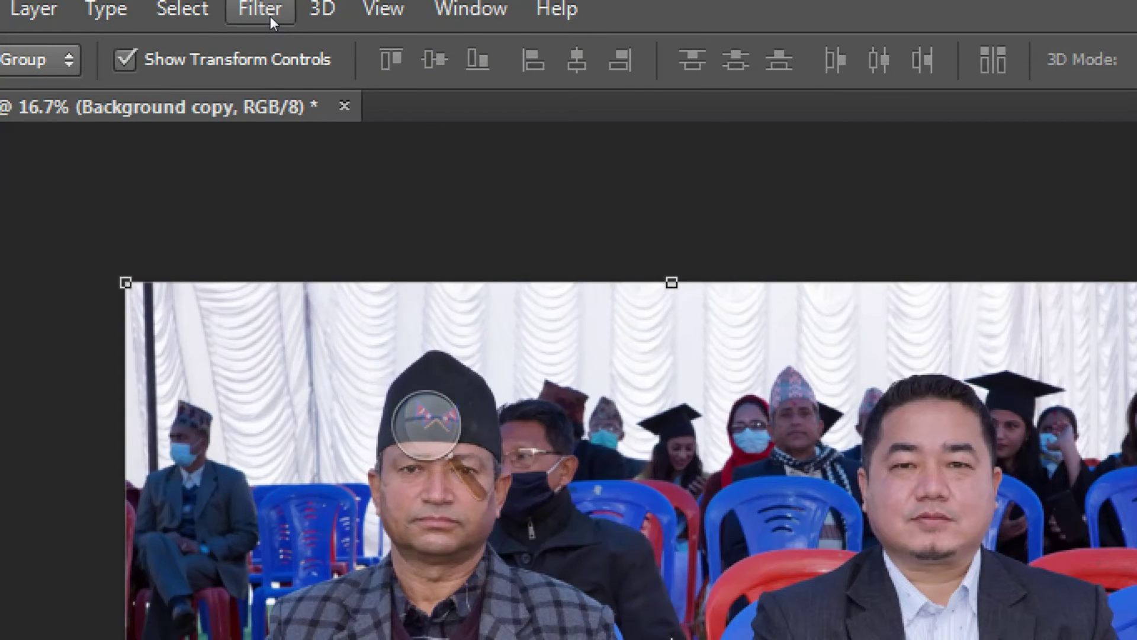
pyautogui.click(271, 16)
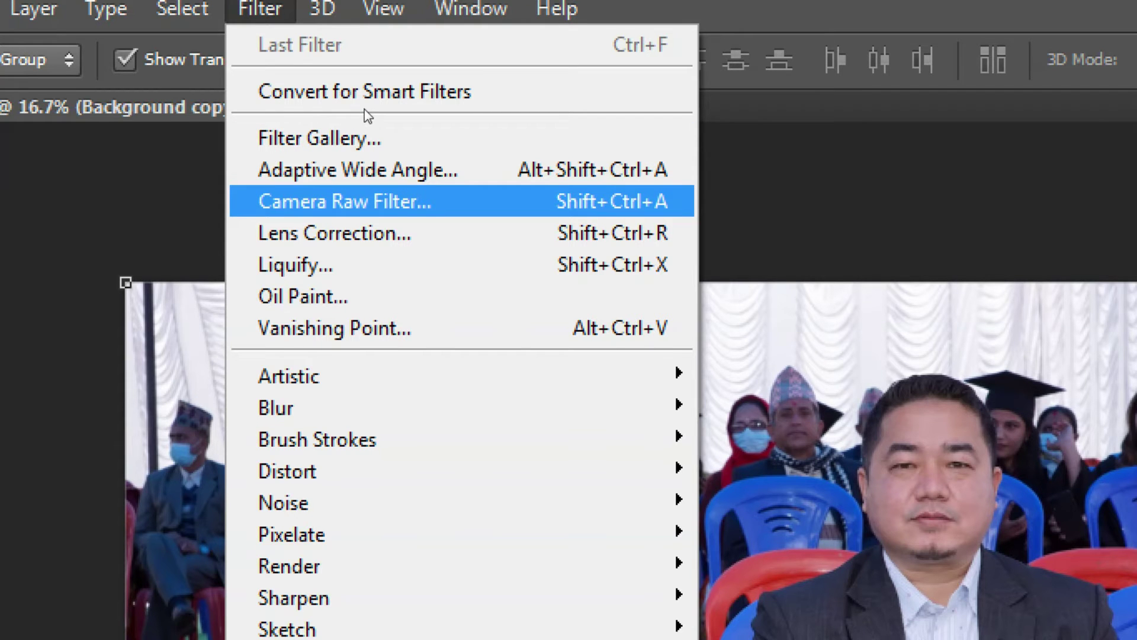
pyautogui.press('Escape')
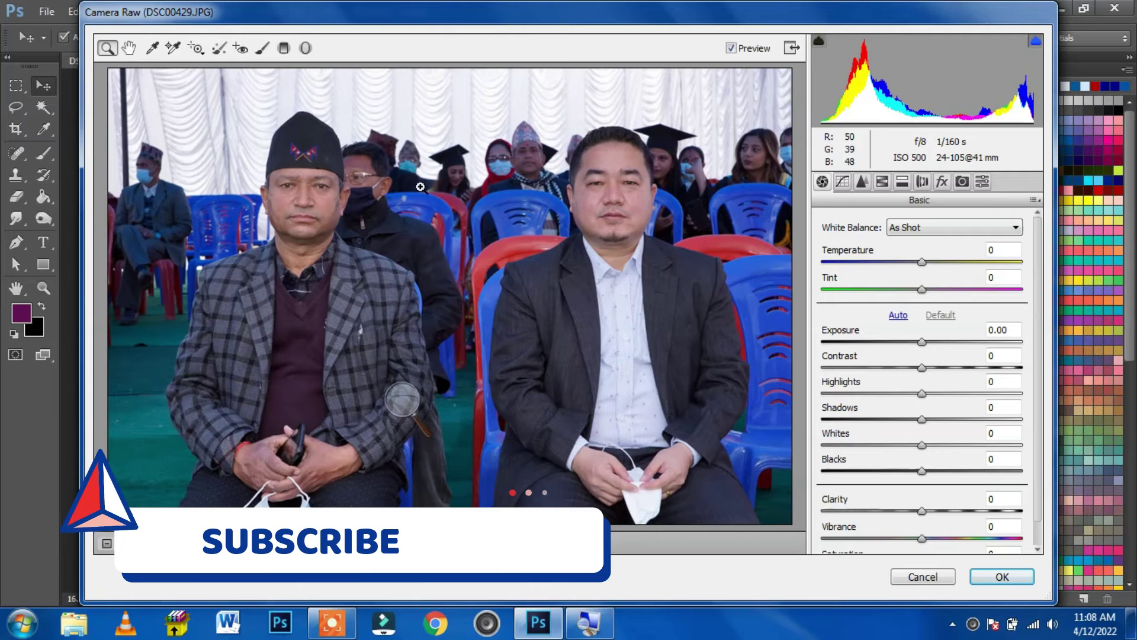
# Warm the Camera Raw white balance temperature to +21.
pyautogui.click(922, 265)
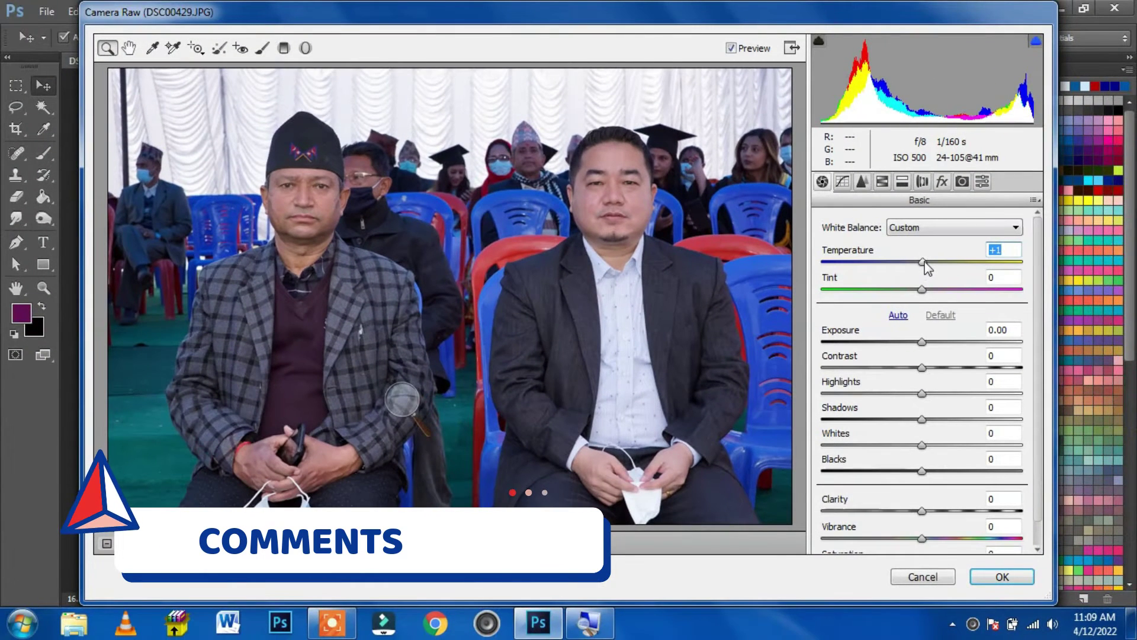
pyautogui.moveTo(925, 262); pyautogui.dragTo(941, 261)
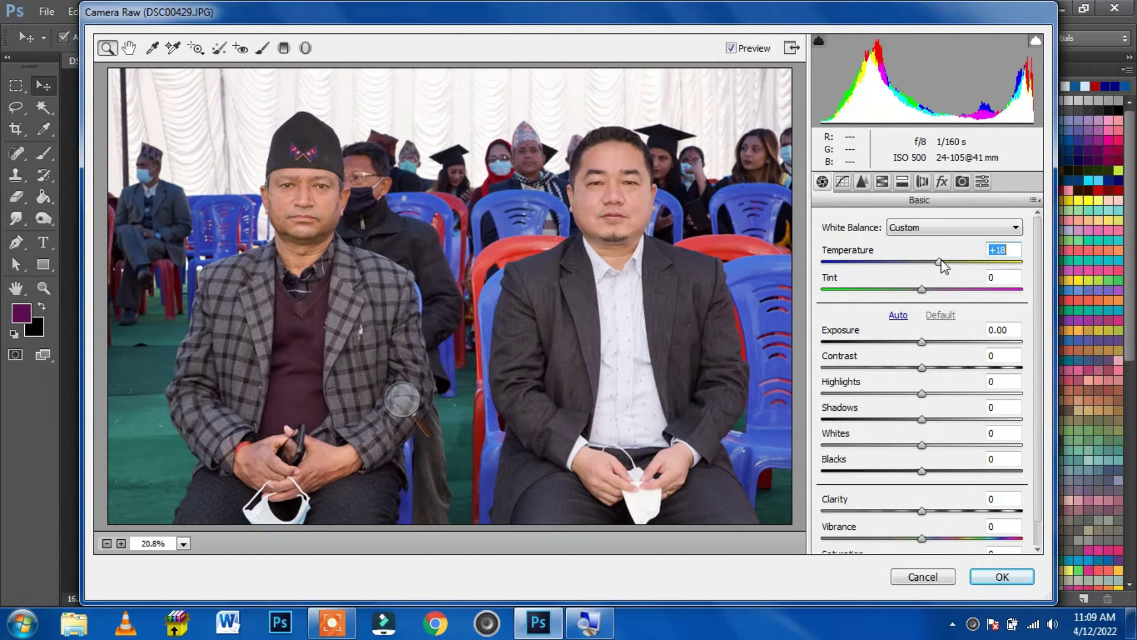
pyautogui.moveTo(941, 261); pyautogui.dragTo(945, 262)
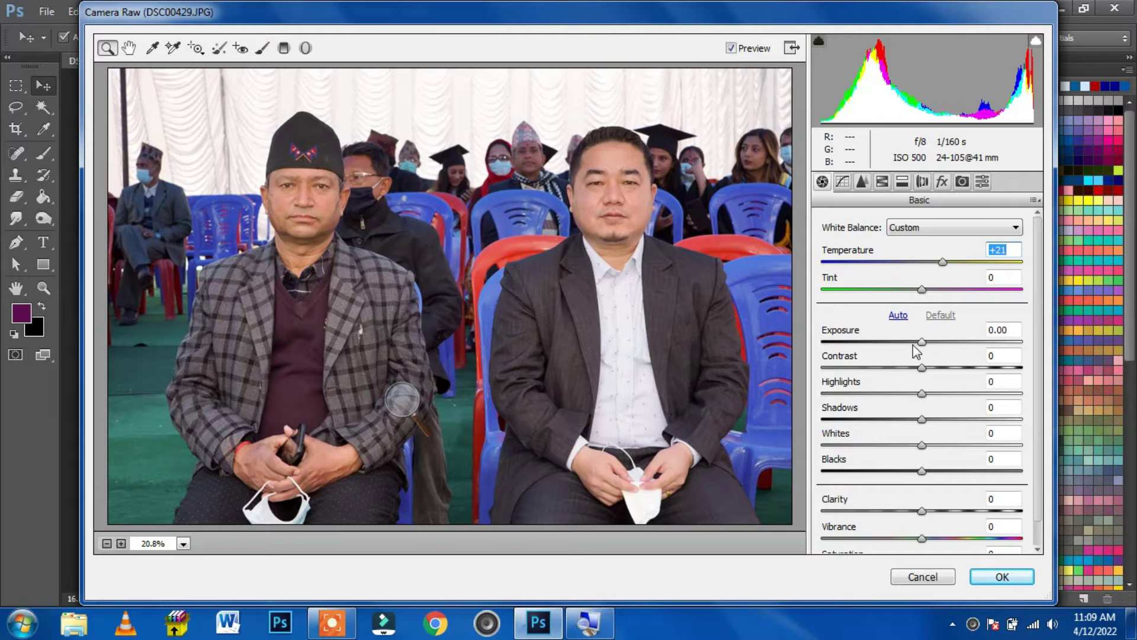
# Darken exposure to -0.70, cut contrast to -34 and deepen blacks to -11.
pyautogui.moveTo(921, 342)
pyautogui.mouseDown()
pyautogui.moveTo(908, 343)
pyautogui.moveTo(915, 368)
pyautogui.mouseUp()
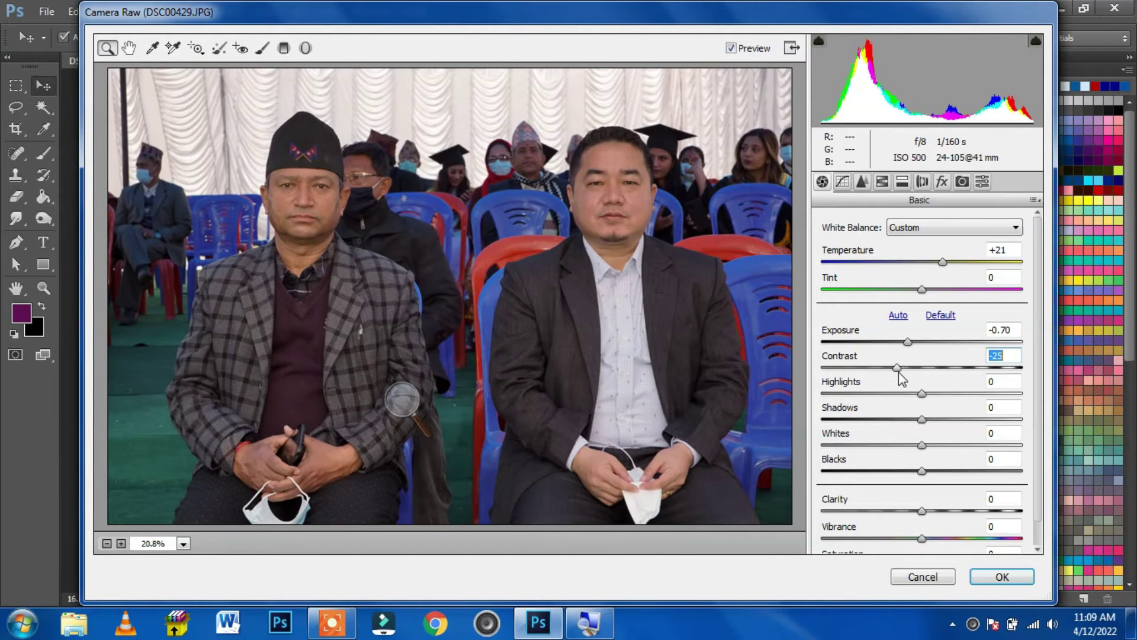
pyautogui.moveTo(909, 374); pyautogui.dragTo(899, 383)
pyautogui.moveTo(900, 374)
pyautogui.mouseDown()
pyautogui.moveTo(912, 395)
pyautogui.moveTo(891, 394)
pyautogui.moveTo(932, 422)
pyautogui.moveTo(939, 445)
pyautogui.mouseUp()
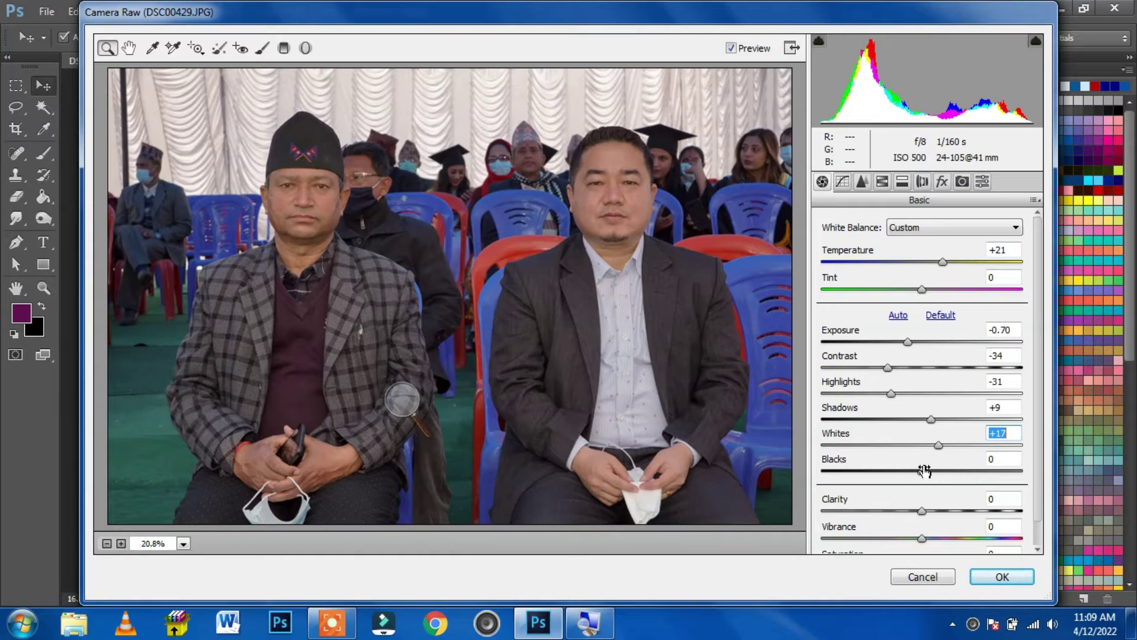
pyautogui.moveTo(921, 471); pyautogui.dragTo(910, 472)
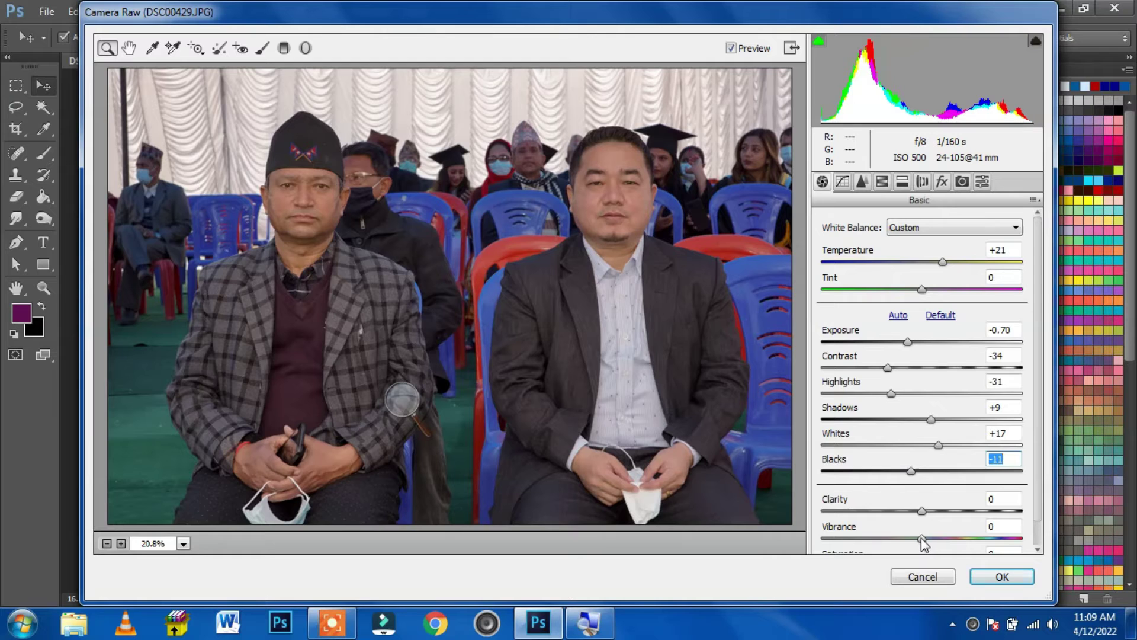
# Set Vibrance to +71 and Clarity to +42, then zoom in on the right man's face.
pyautogui.scroll(-1, 980, 512)
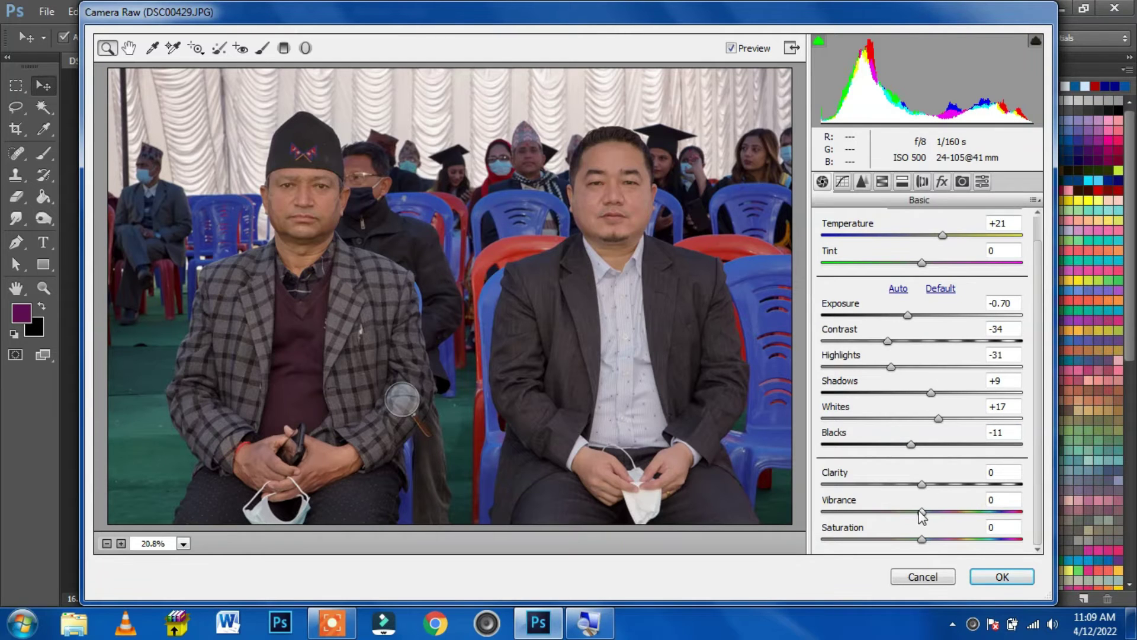
pyautogui.moveTo(921, 510); pyautogui.dragTo(987, 522)
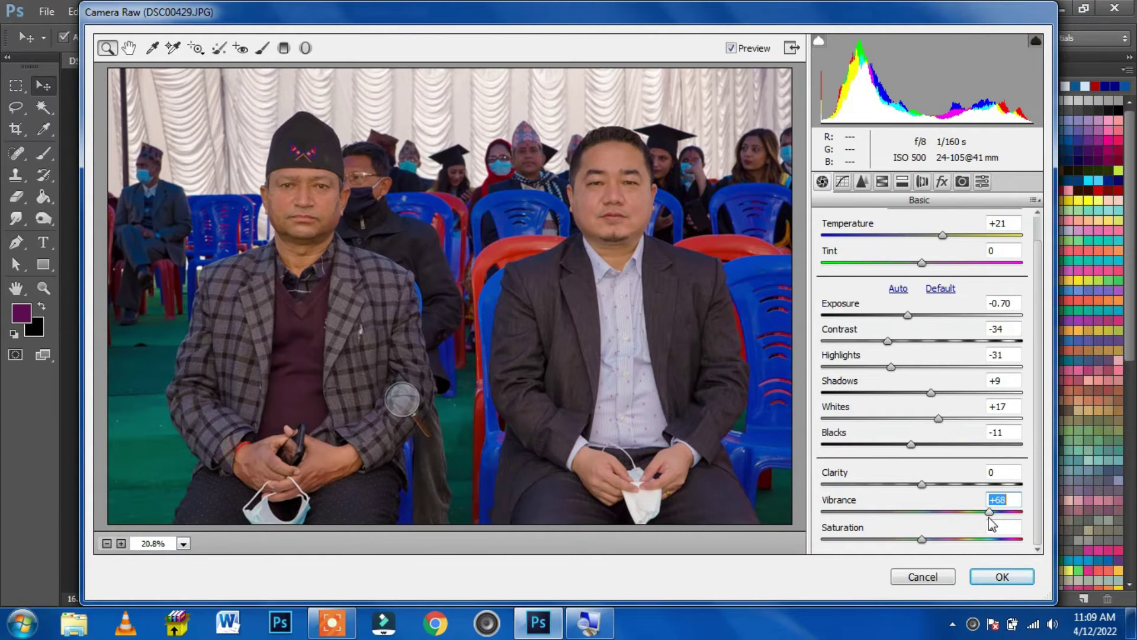
pyautogui.moveTo(990, 524); pyautogui.dragTo(993, 525)
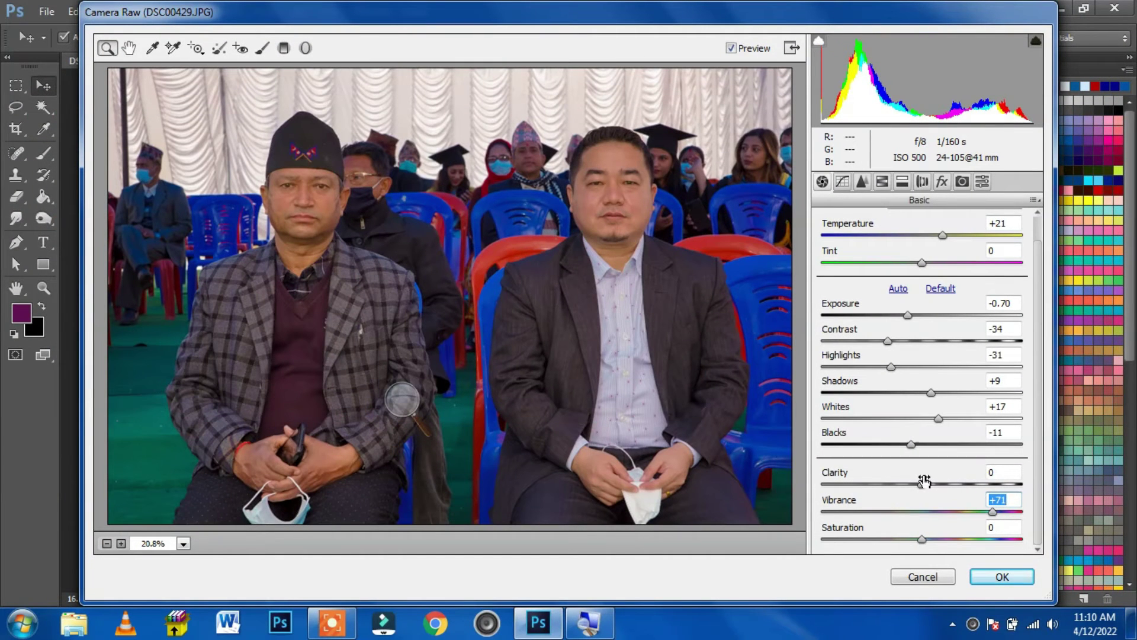
pyautogui.moveTo(922, 483); pyautogui.dragTo(963, 484)
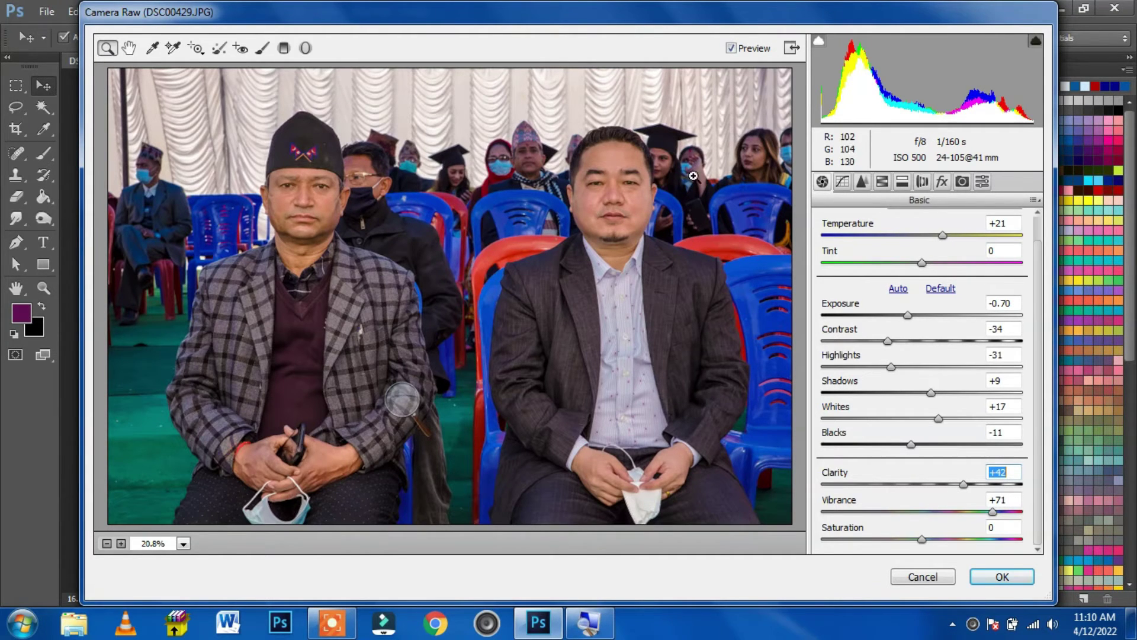
pyautogui.click(620, 175)
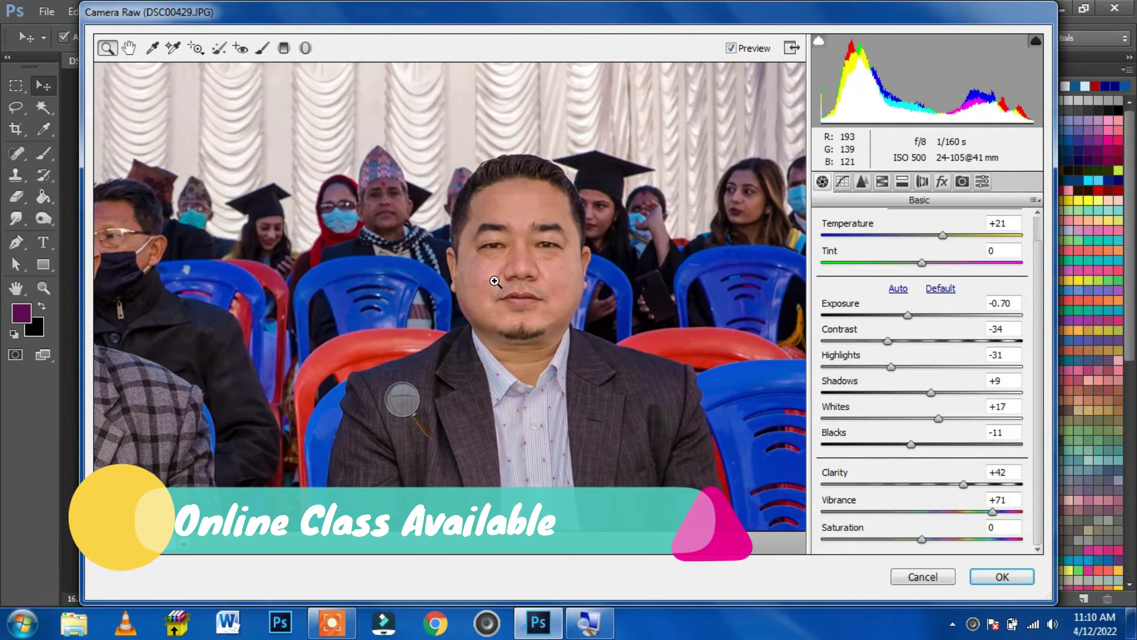
pyautogui.click(535, 242)
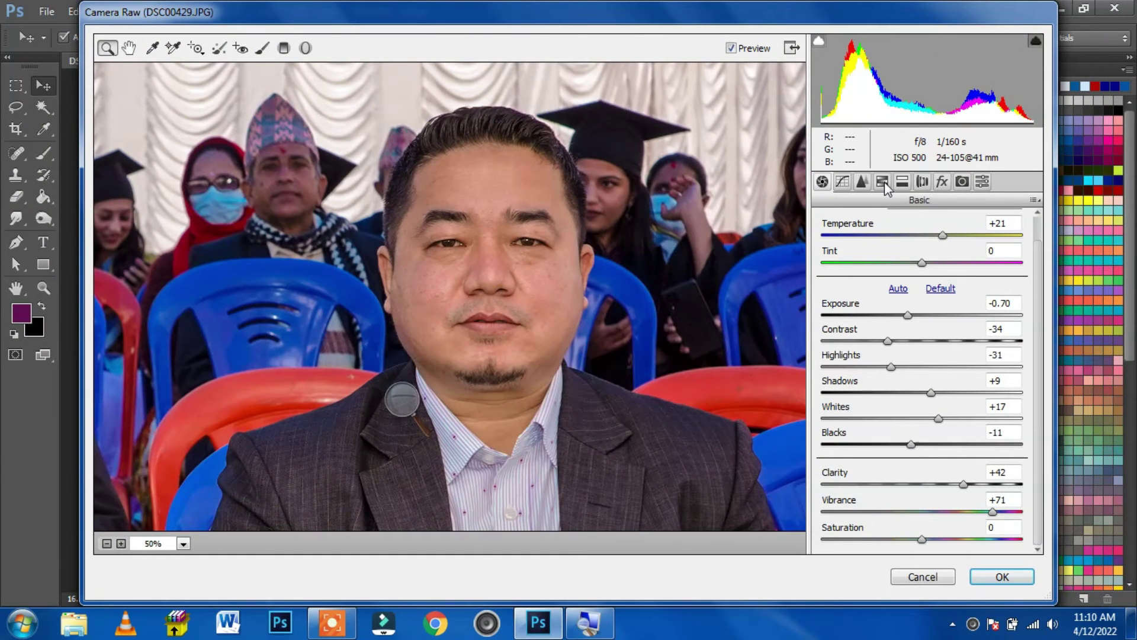
# In HSL/Grayscale Luminance, set Oranges to +82 and fit the preview in view.
pyautogui.click(883, 183)
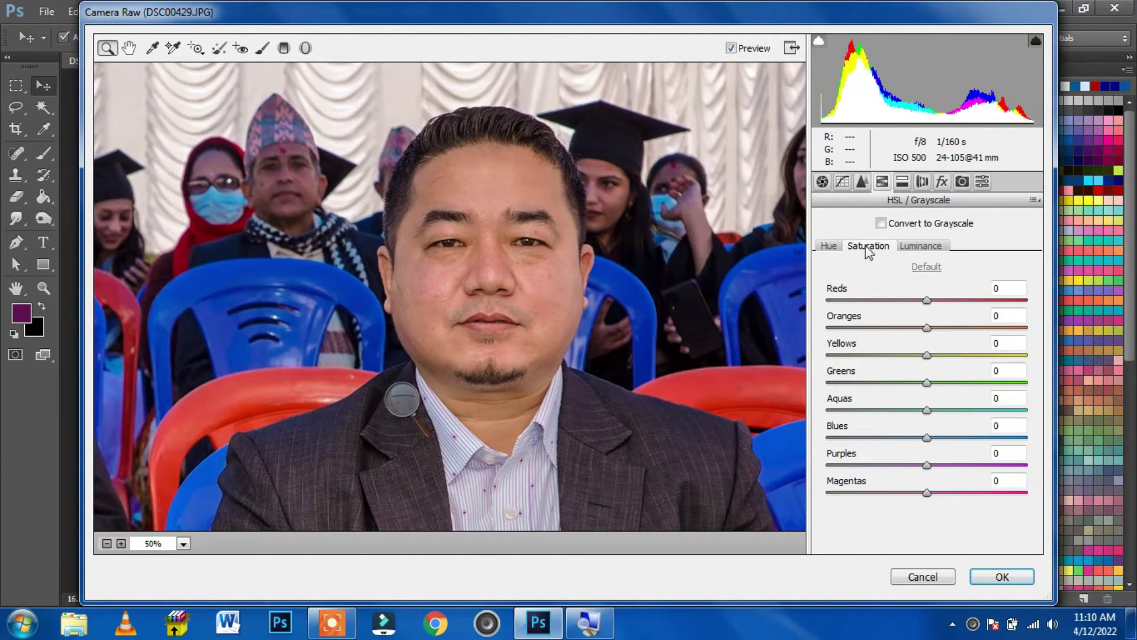
pyautogui.click(916, 267)
pyautogui.click(917, 245)
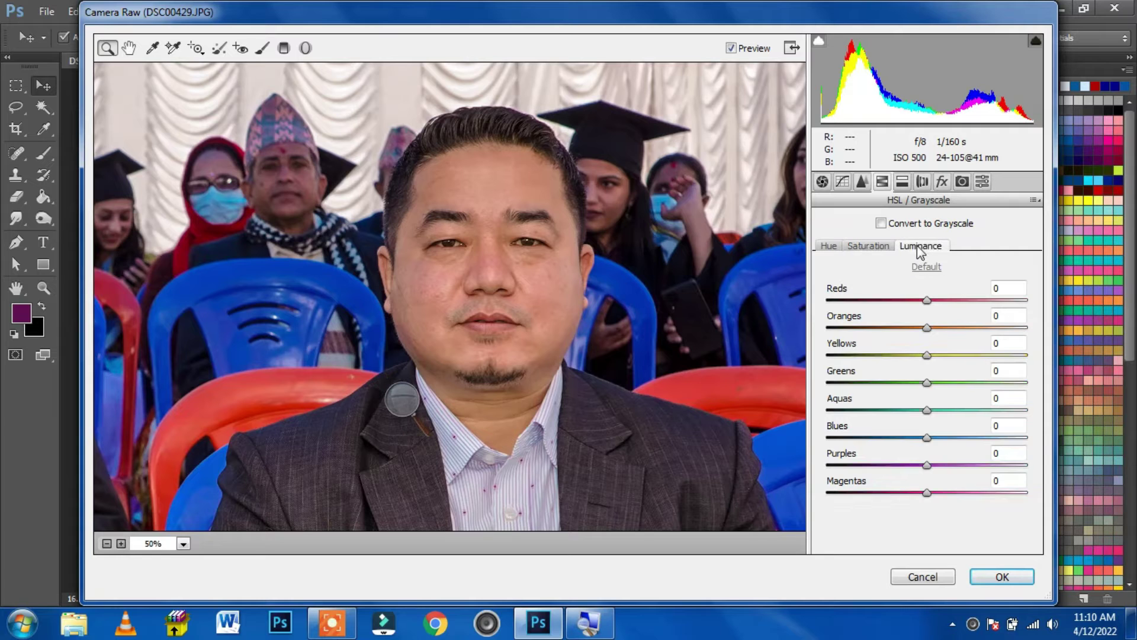
pyautogui.moveTo(929, 326); pyautogui.dragTo(1009, 334)
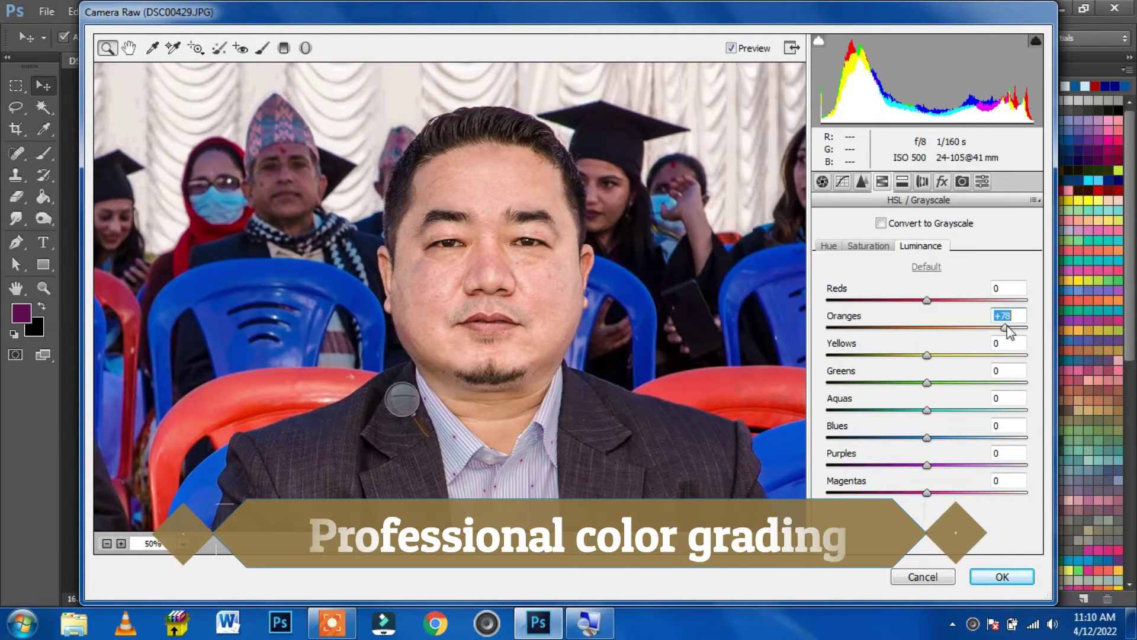
pyautogui.moveTo(1010, 331); pyautogui.dragTo(1011, 330)
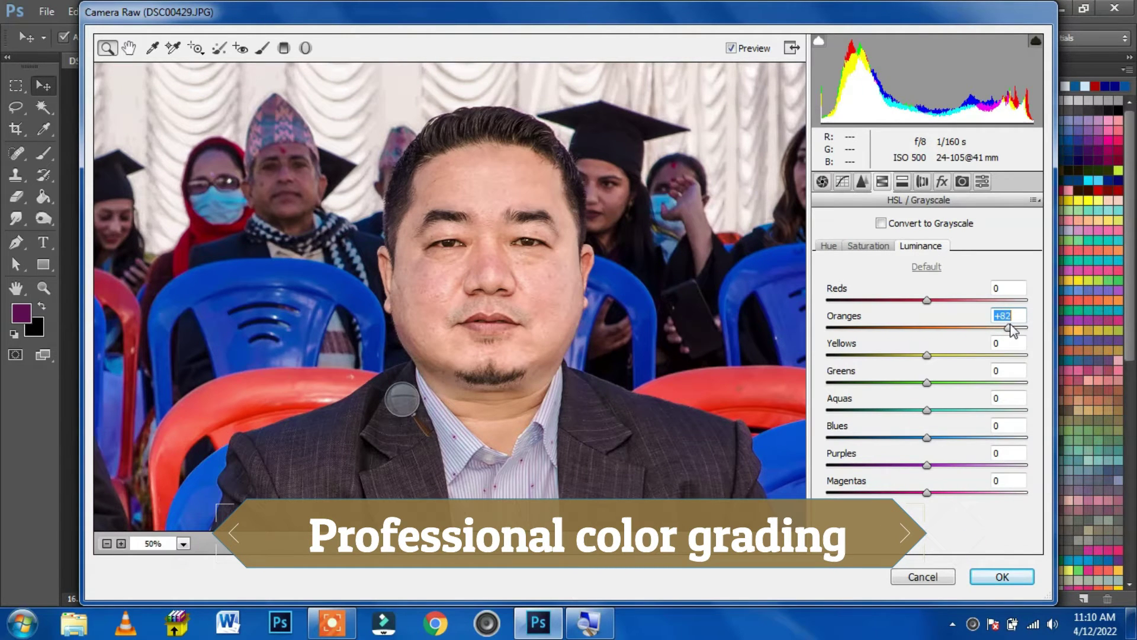
pyautogui.rightClick(408, 114)
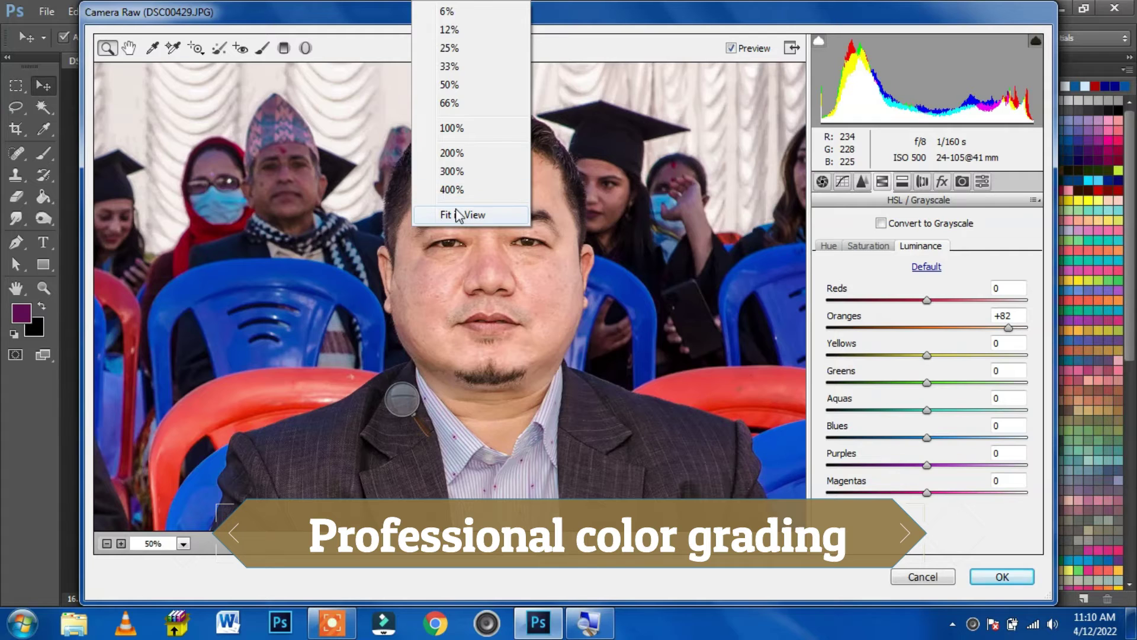
pyautogui.click(449, 215)
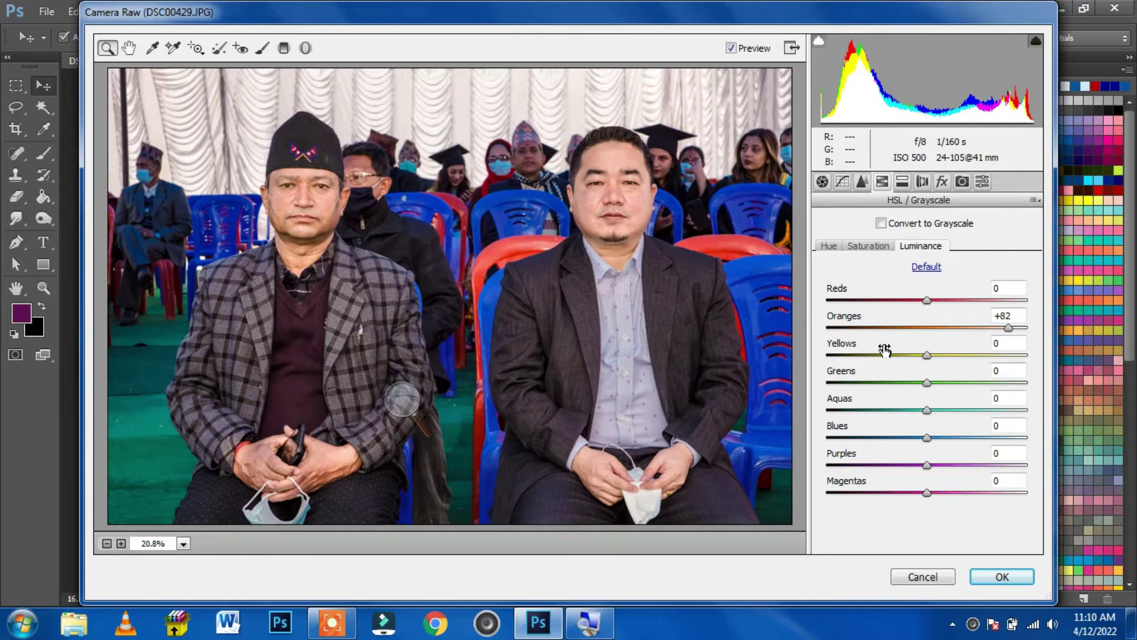
# Switch to the Detail panel and zoom the preview in on the right man's face.
pyautogui.click(862, 183)
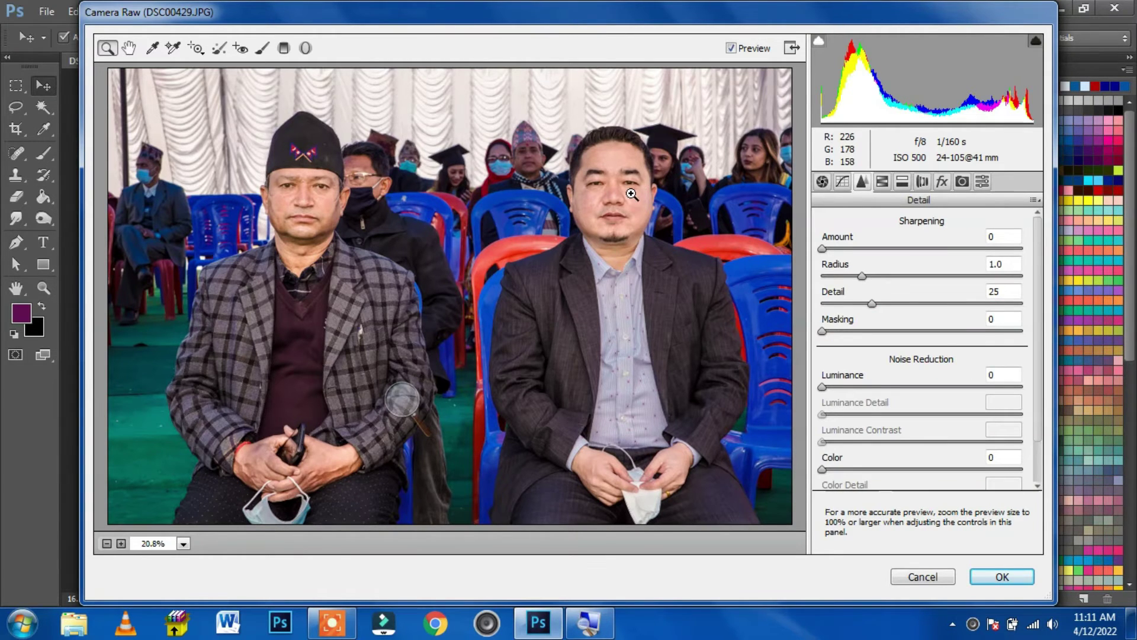
pyautogui.click(631, 194)
pyautogui.click(595, 195)
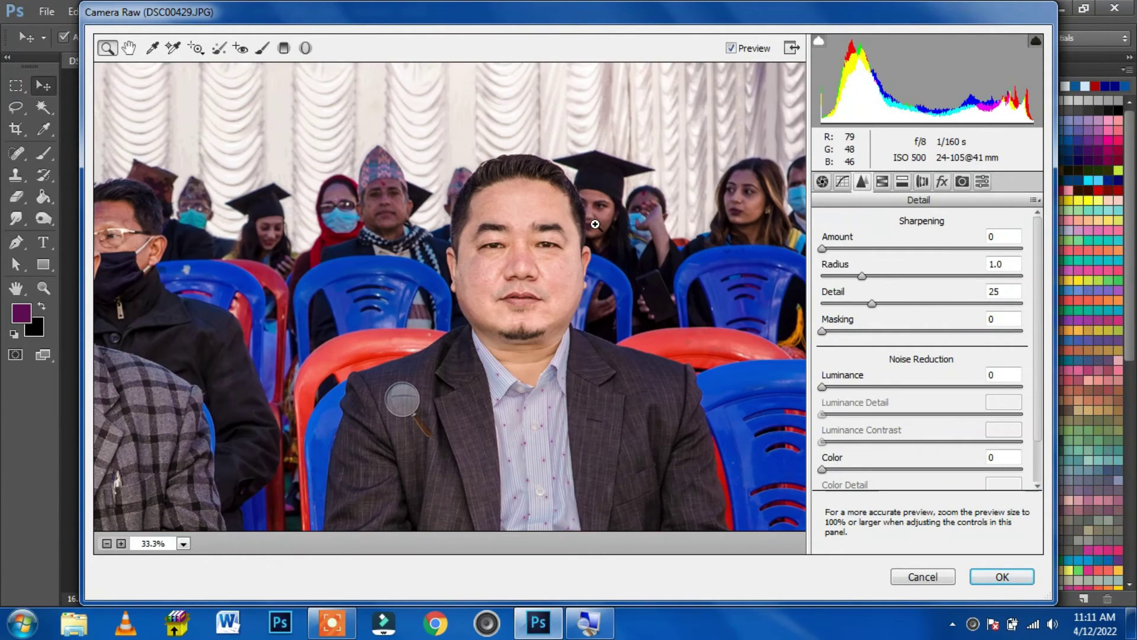
pyautogui.click(521, 247)
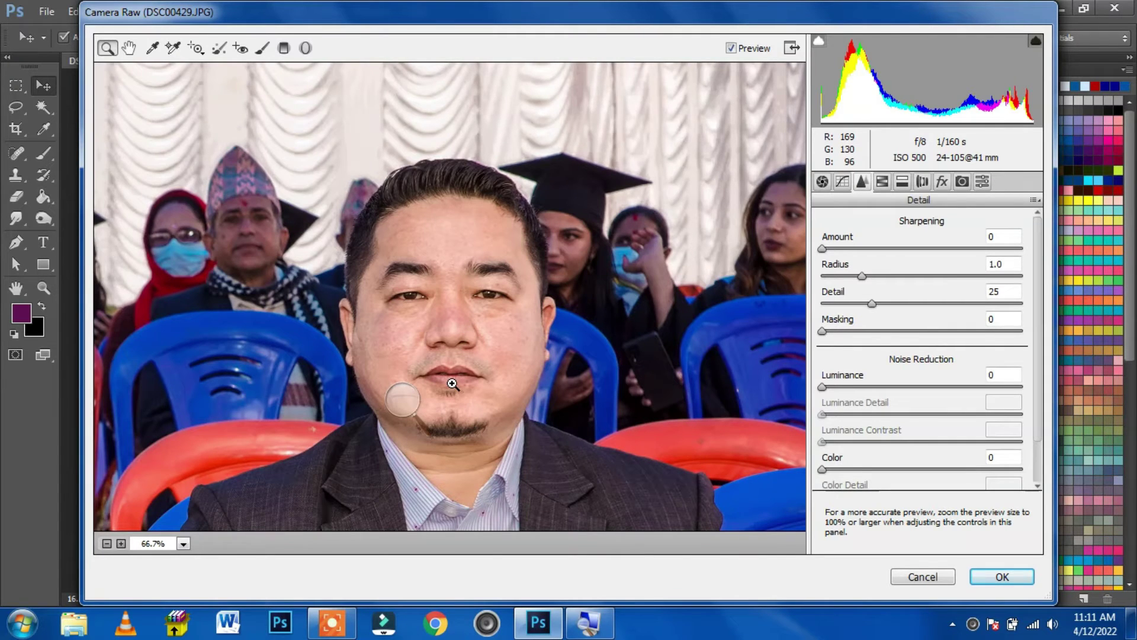
pyautogui.click(443, 387)
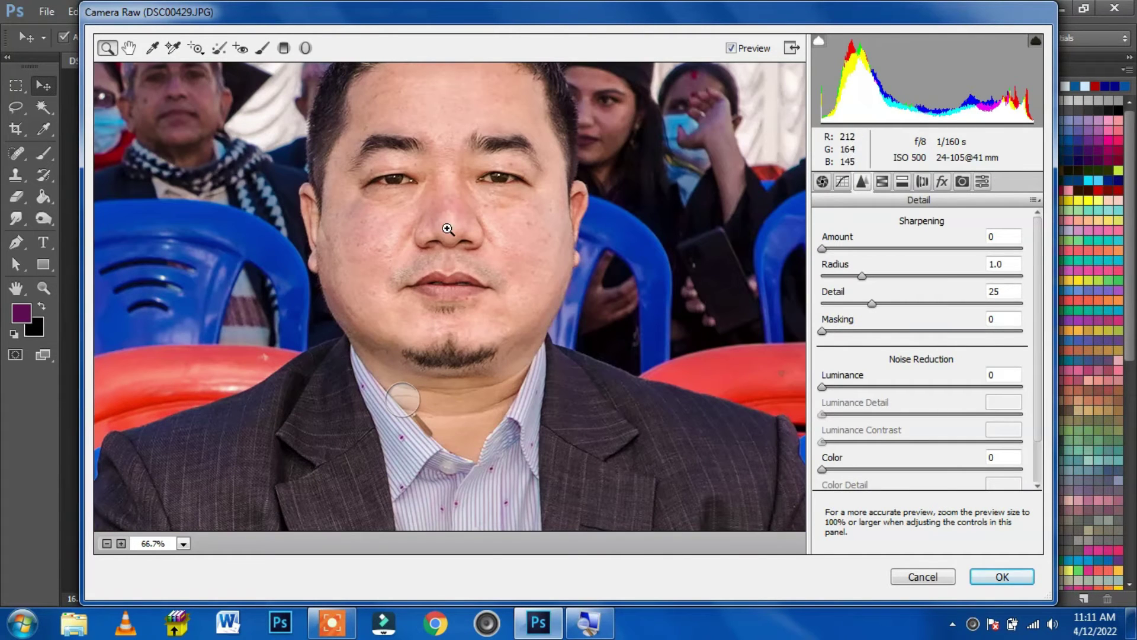
pyautogui.scroll(-2, 876, 461)
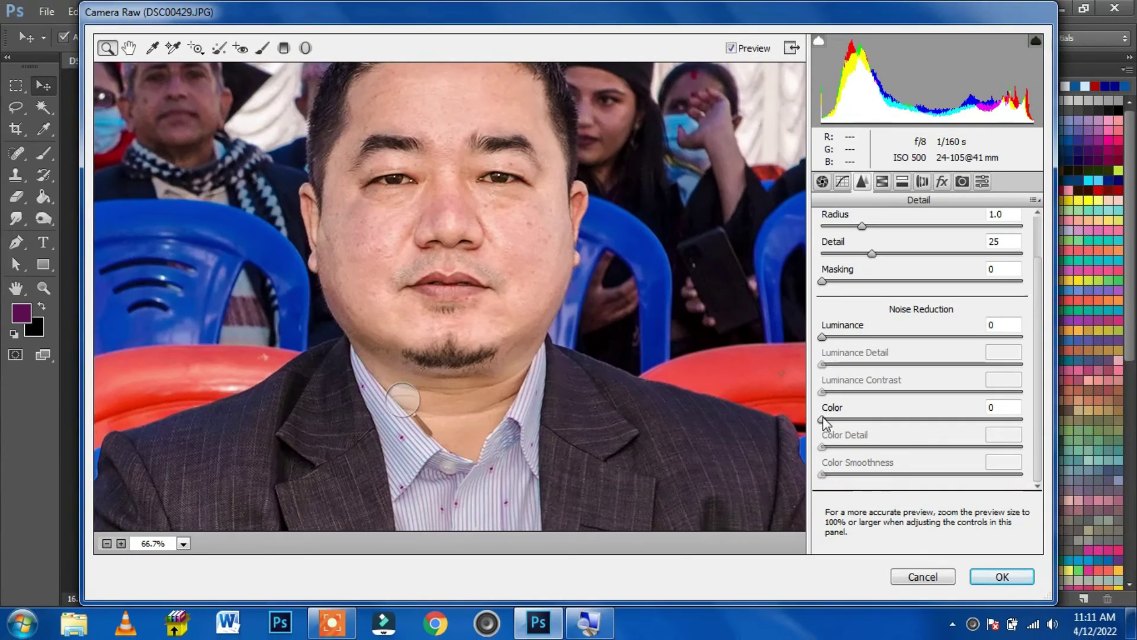
# Set noise reduction Color to 50, Color Smoothness to 80 and Luminance to 41.
pyautogui.moveTo(823, 419); pyautogui.dragTo(910, 424)
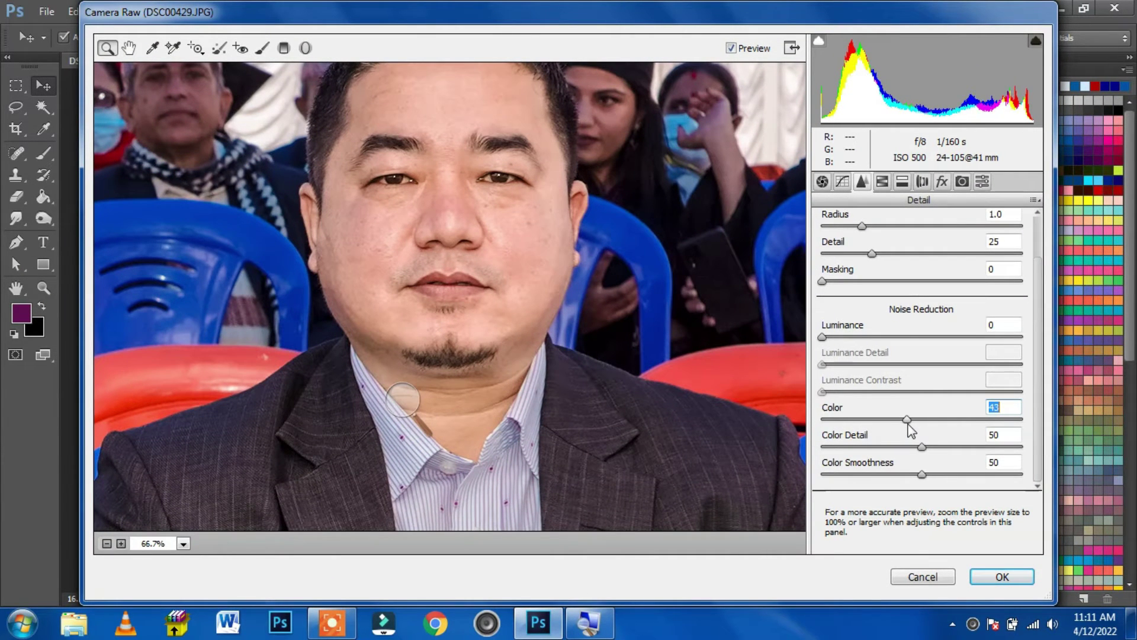
pyautogui.moveTo(910, 424); pyautogui.dragTo(923, 418)
pyautogui.moveTo(925, 477); pyautogui.dragTo(985, 481)
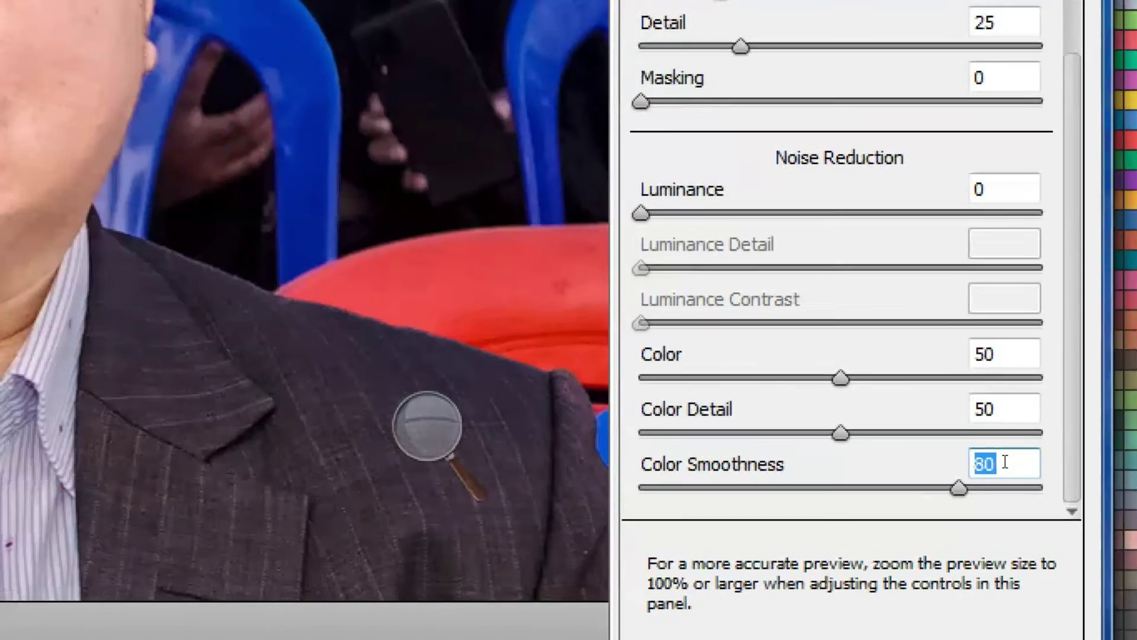
pyautogui.click(1005, 463)
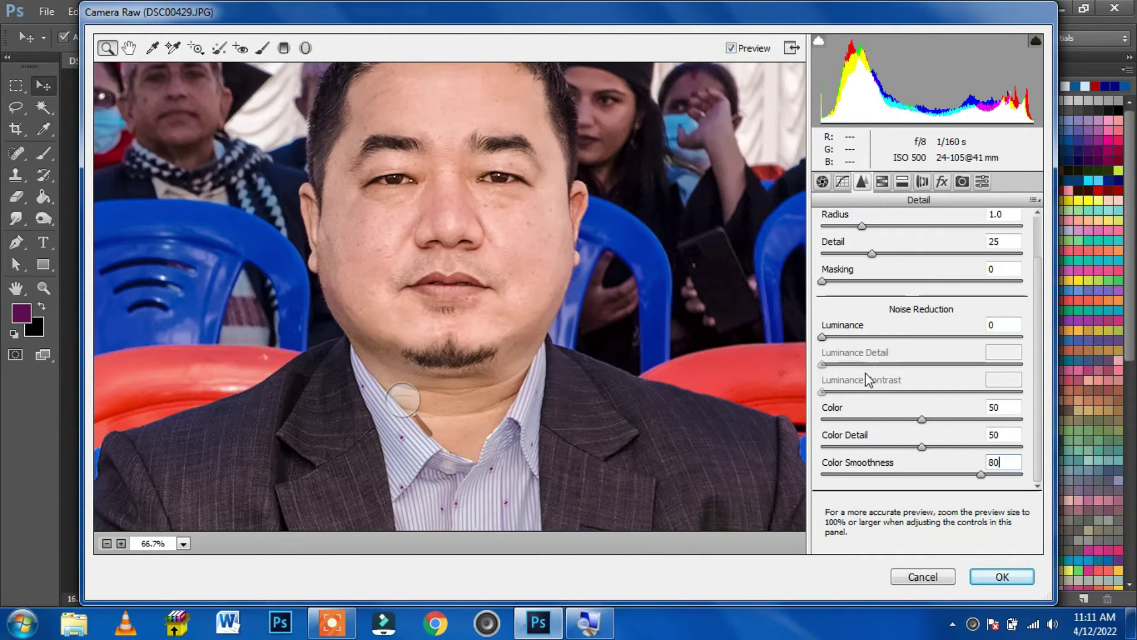
pyautogui.moveTo(823, 336); pyautogui.dragTo(930, 337)
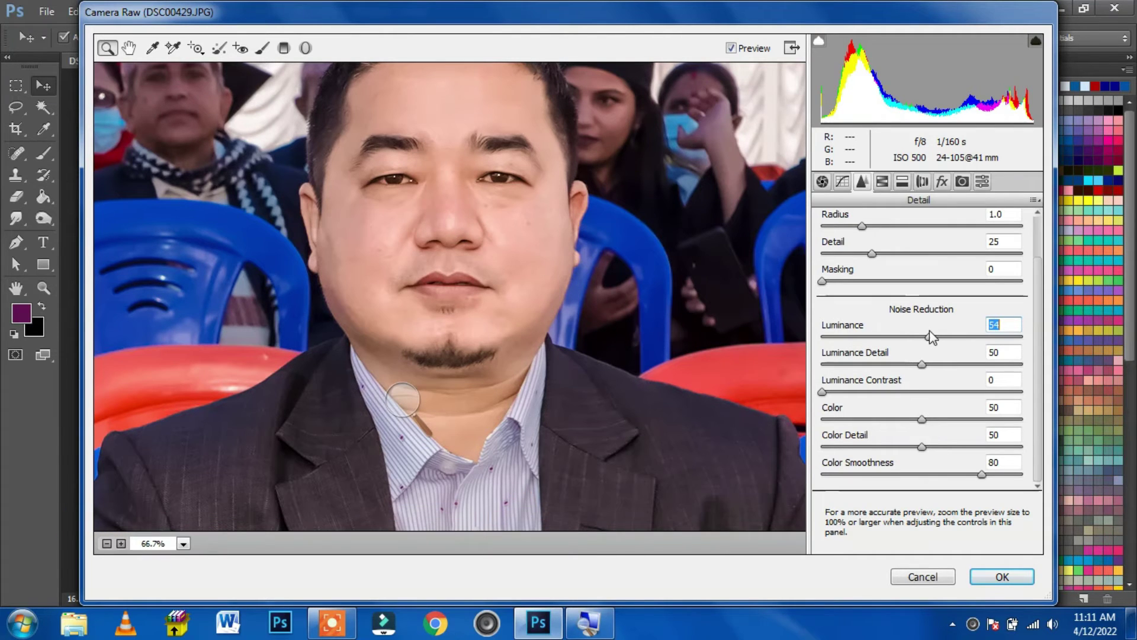
pyautogui.moveTo(930, 337); pyautogui.dragTo(912, 339)
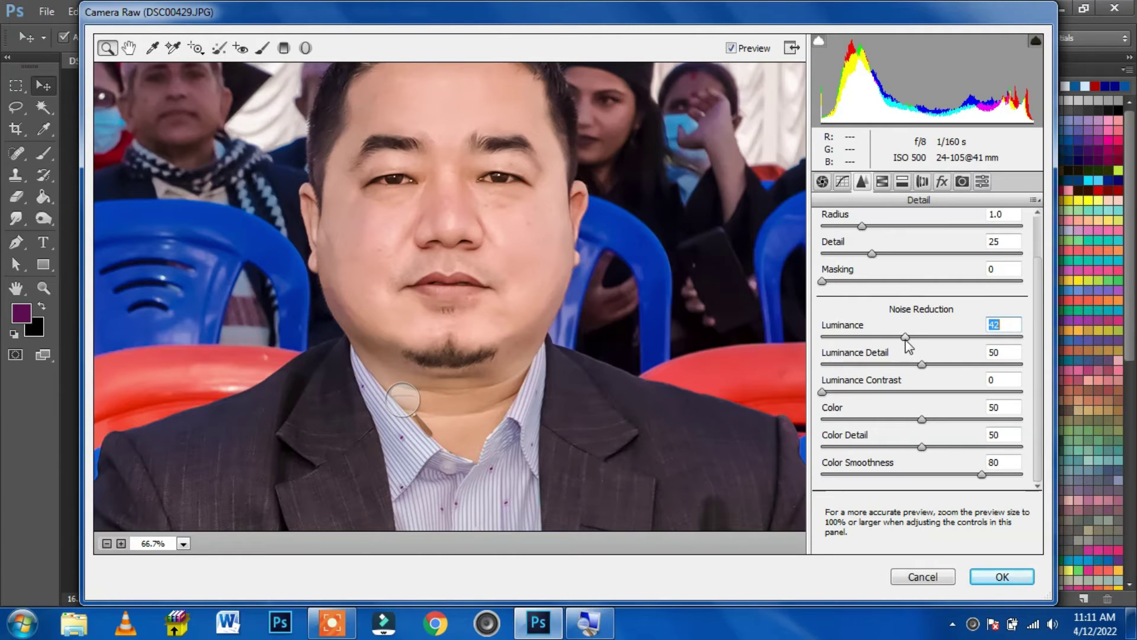
pyautogui.scroll(1, 847, 296)
pyautogui.scroll(1, 848, 296)
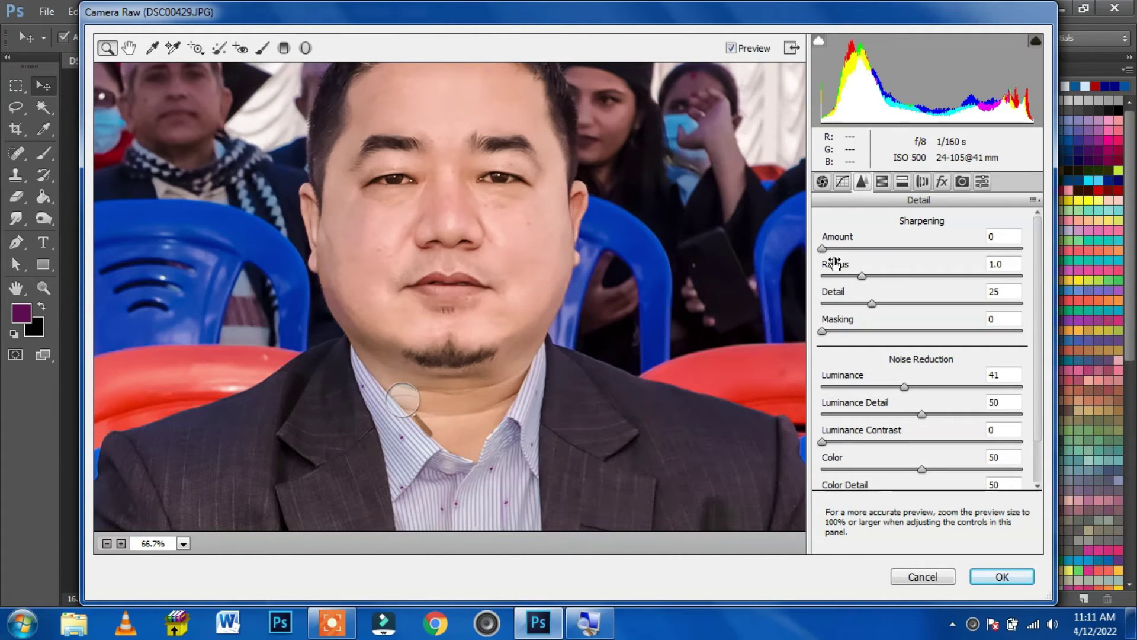
# Drag Sharpening Amount to 106, Radius to 1.6 and Detail to 44.
pyautogui.moveTo(824, 249); pyautogui.dragTo(918, 258)
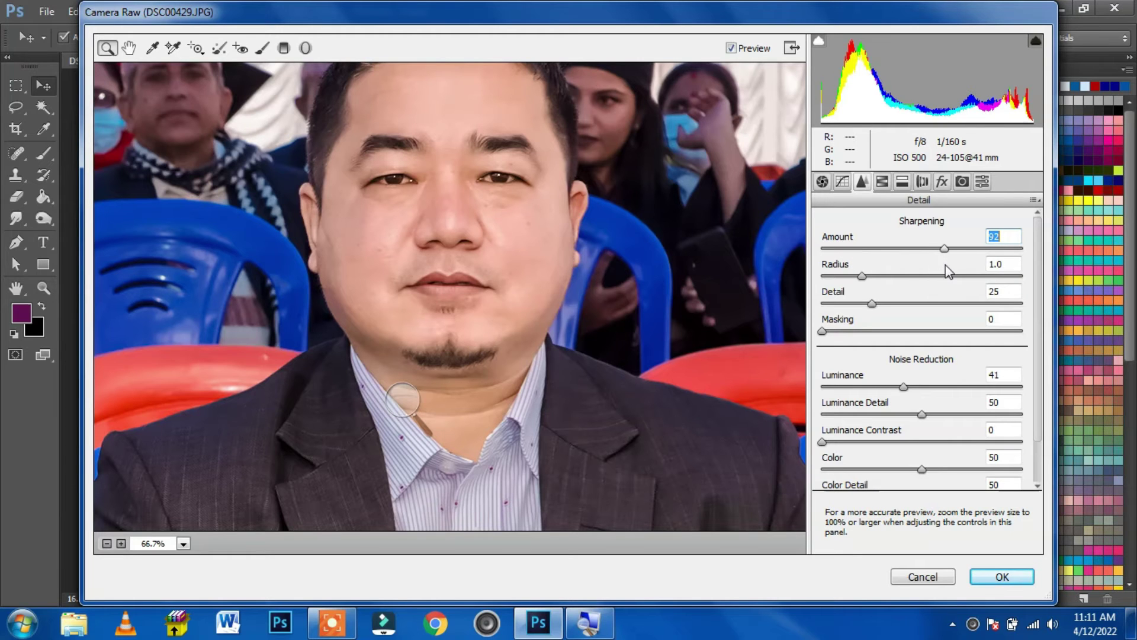
pyautogui.moveTo(945, 265); pyautogui.dragTo(953, 270)
pyautogui.moveTo(873, 310); pyautogui.dragTo(903, 310)
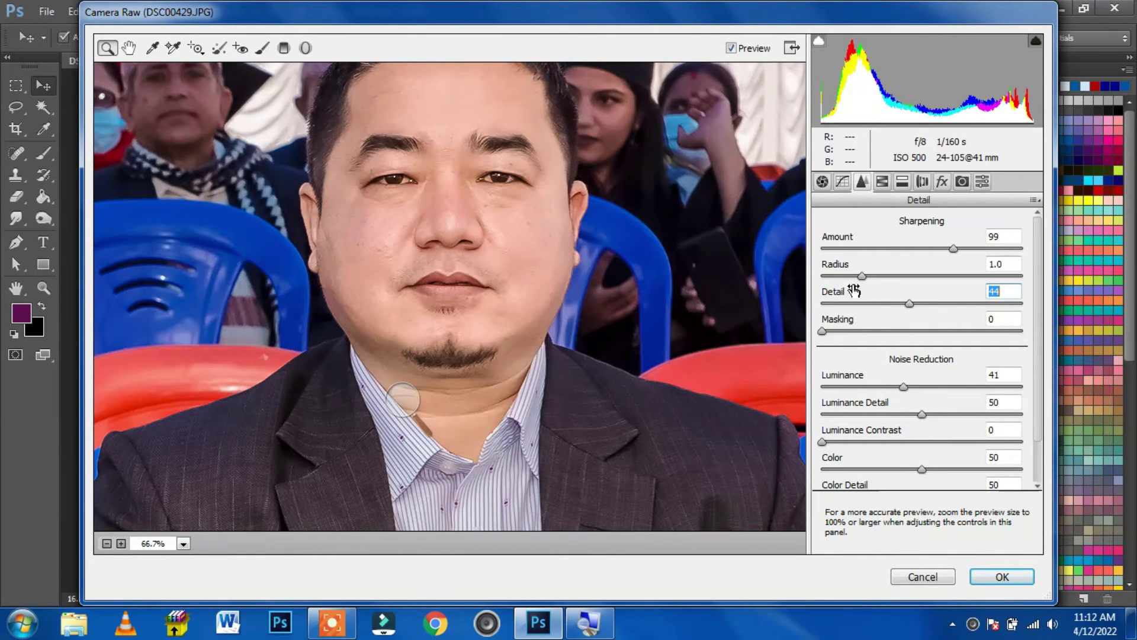
pyautogui.moveTo(863, 279); pyautogui.dragTo(913, 284)
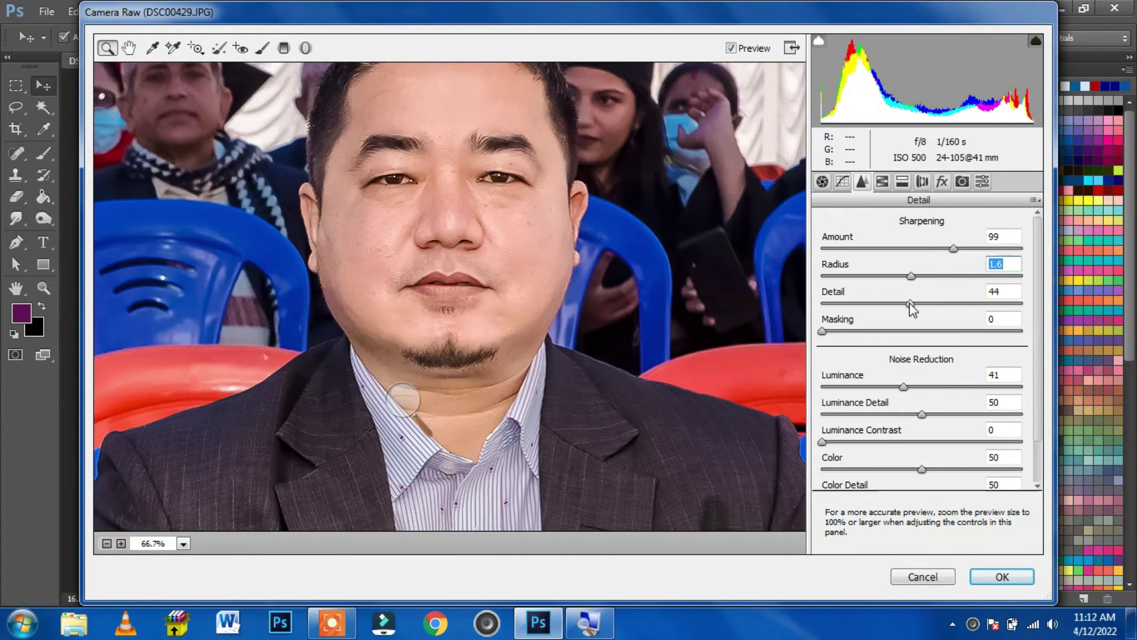
pyautogui.moveTo(950, 249); pyautogui.dragTo(962, 249)
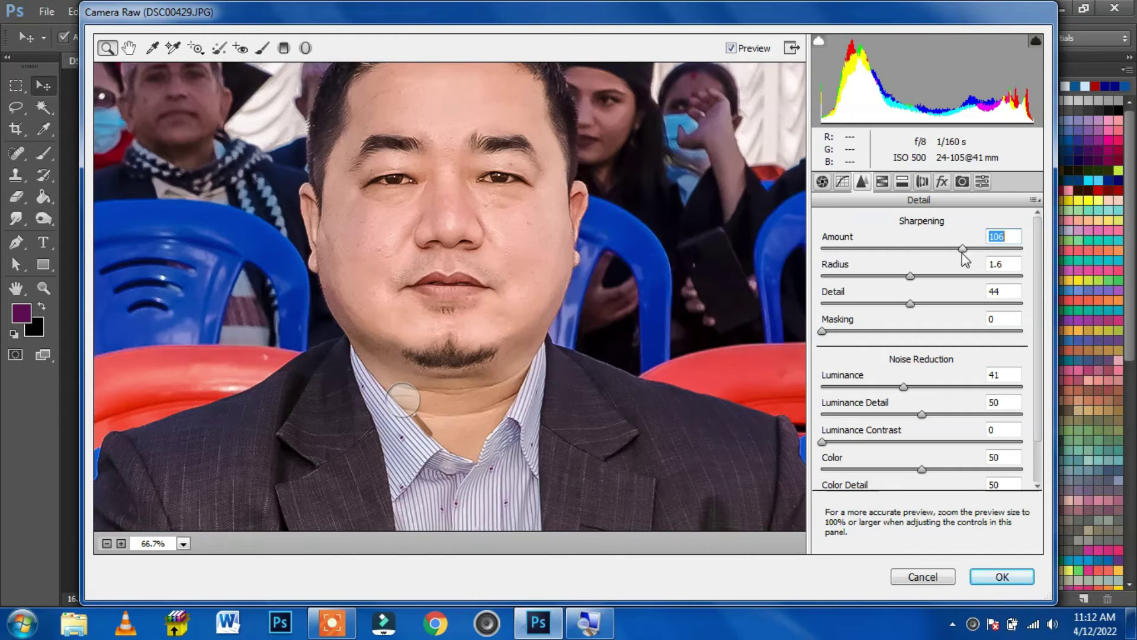
# Fit the photo in the Camera Raw preview and apply the Camera Raw edits.
pyautogui.rightClick(543, 285)
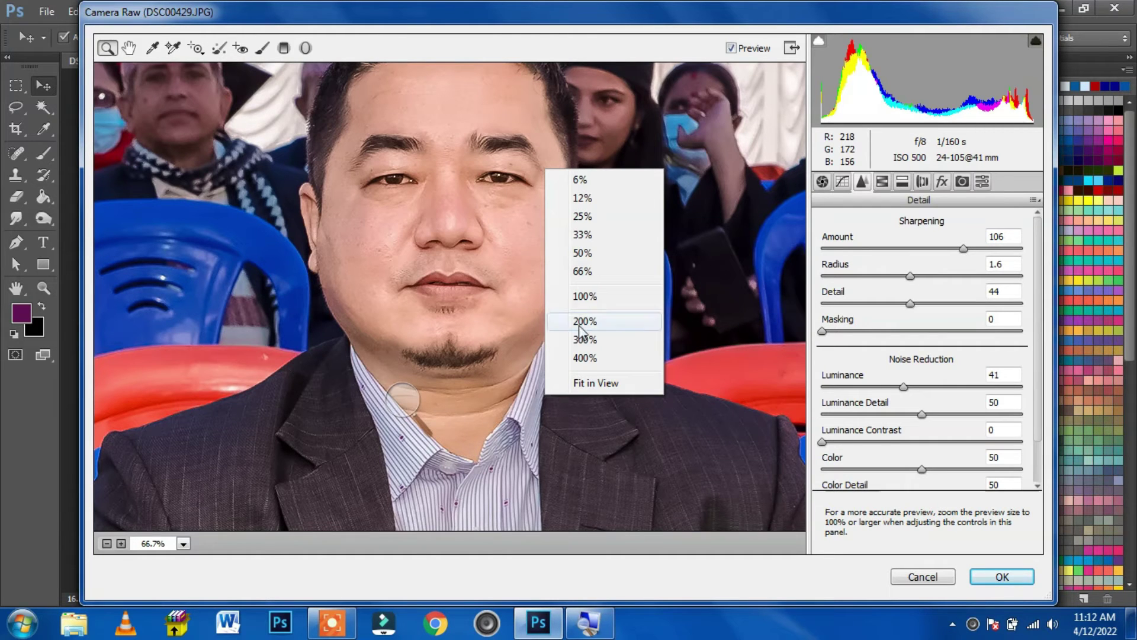
pyautogui.click(594, 384)
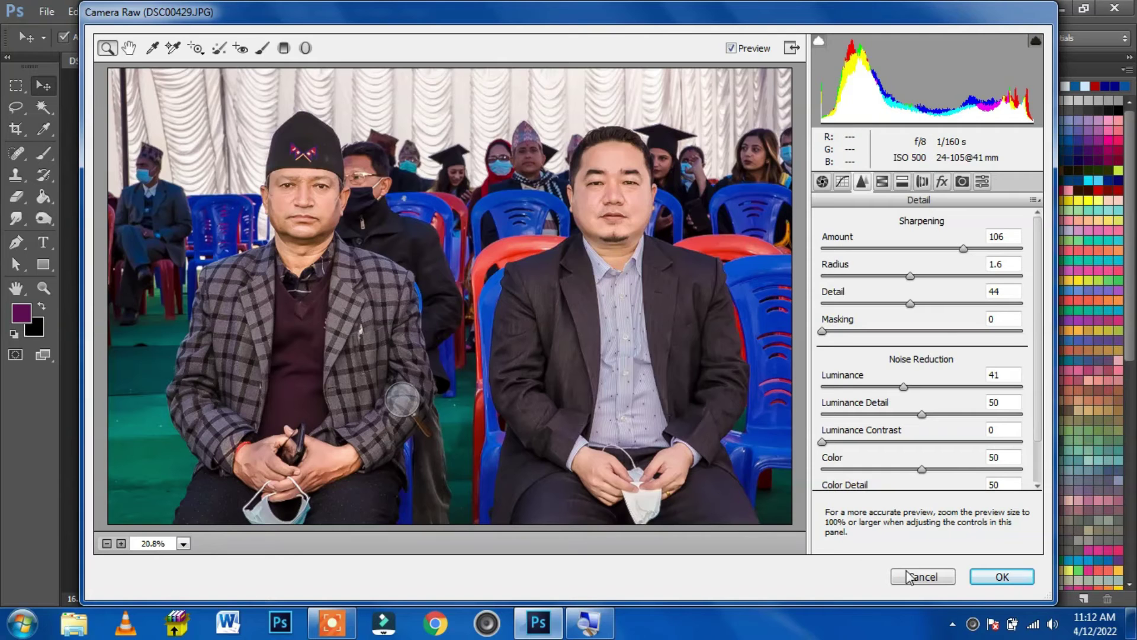
pyautogui.click(1002, 578)
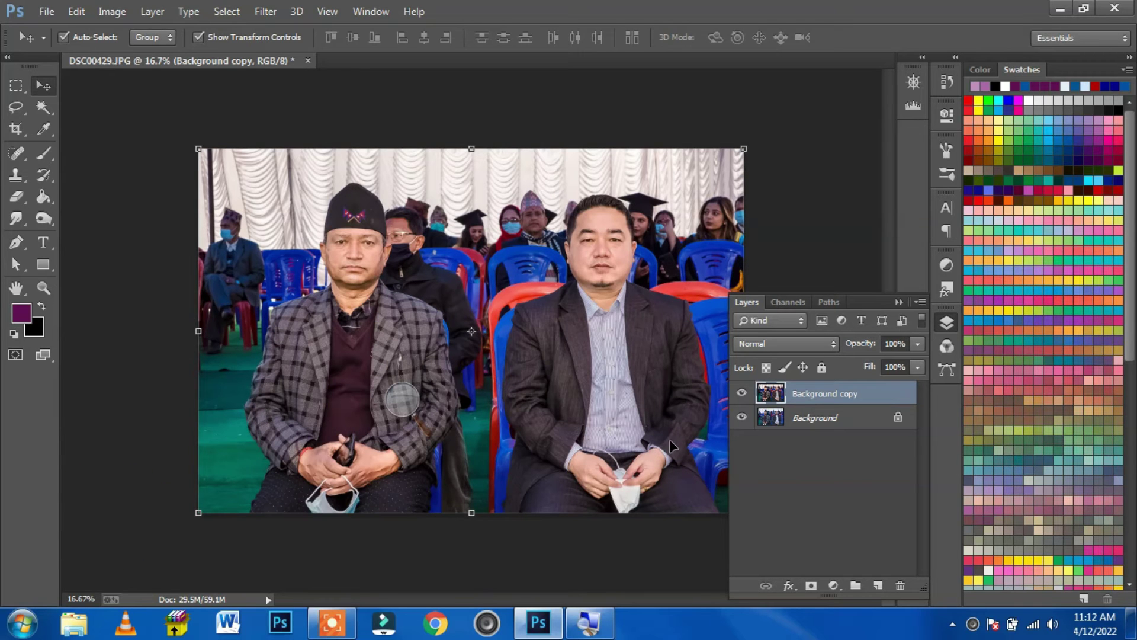
# Toggle the Background copy off and on to compare against the original, leaving it visible.
pyautogui.click(741, 396)
pyautogui.click(741, 395)
pyautogui.click(741, 396)
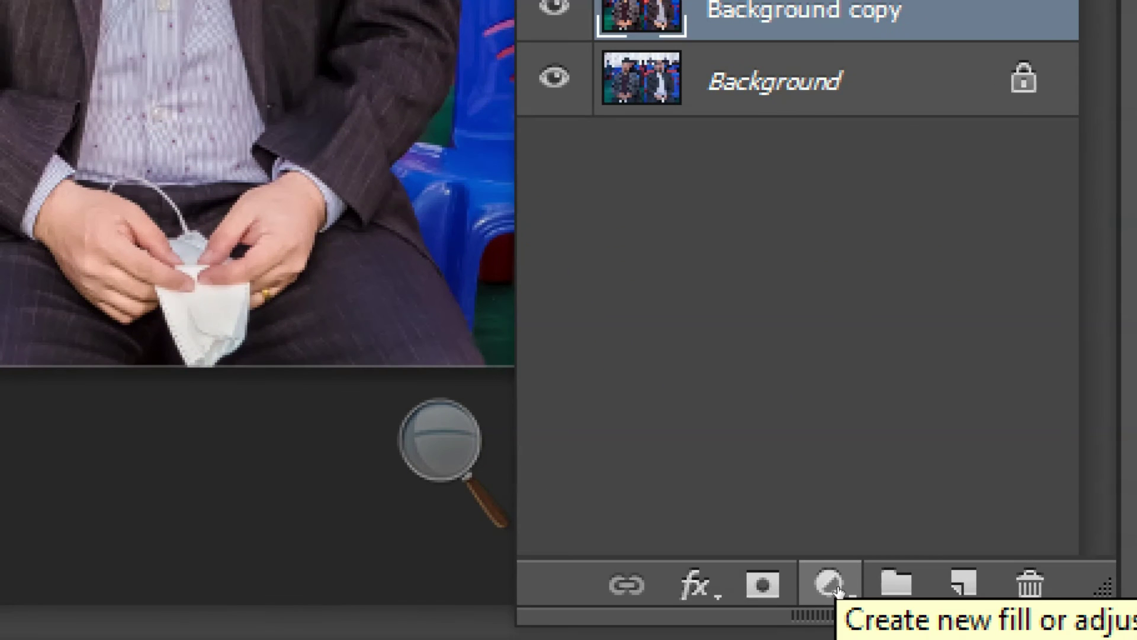
pyautogui.click(832, 586)
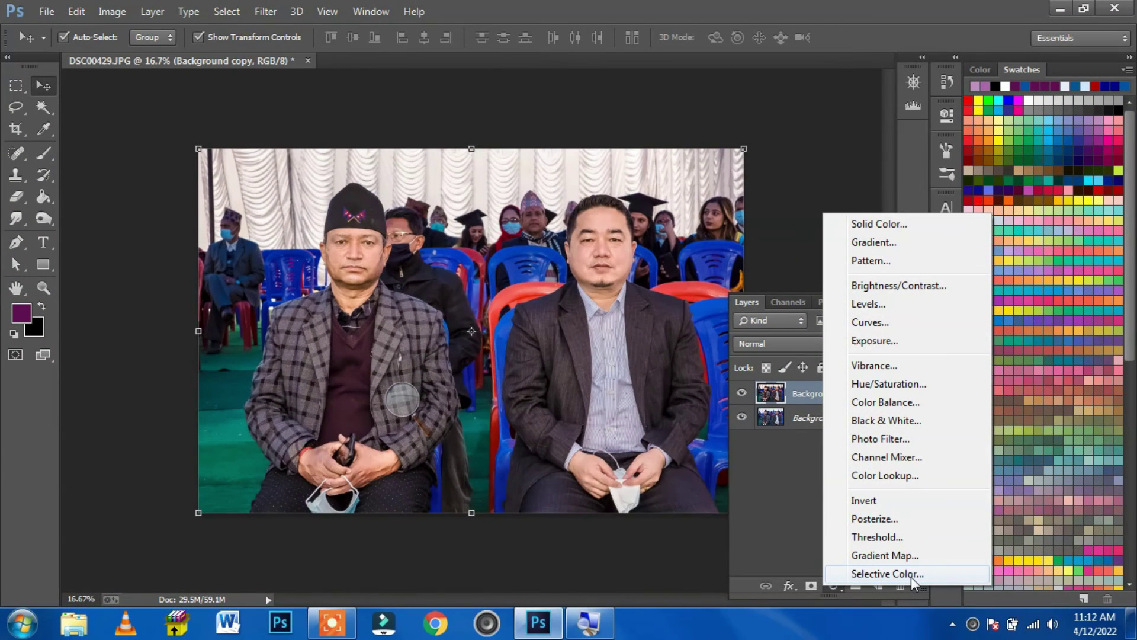
# Add a Selective Color layer with Neutrals set to Cyan 15 and Yellow -10.
pyautogui.click(911, 577)
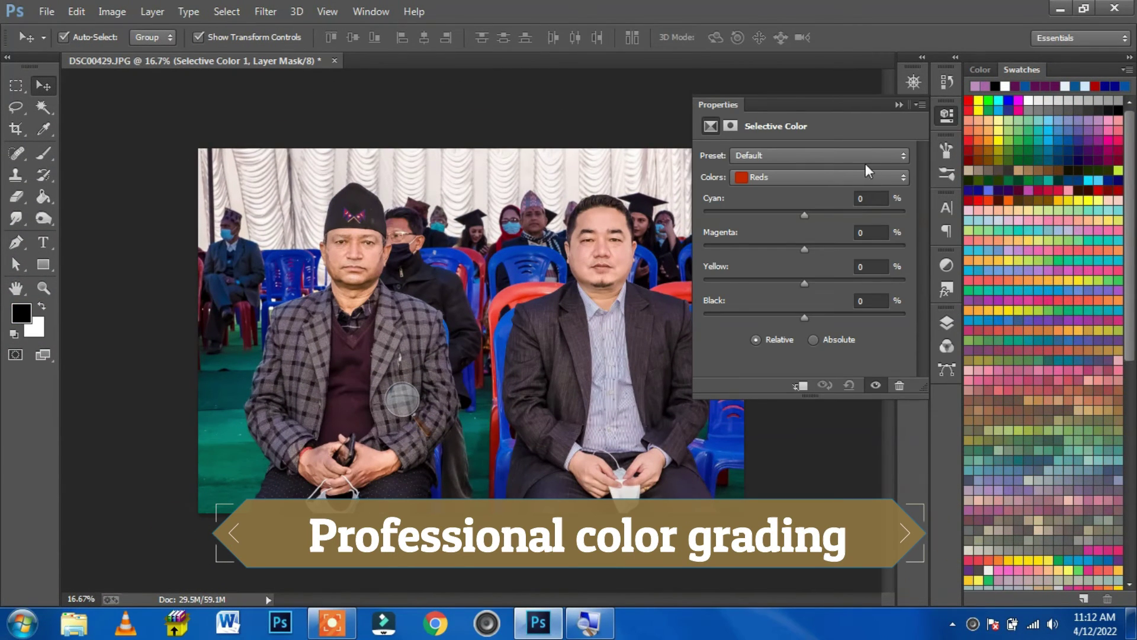
pyautogui.click(835, 175)
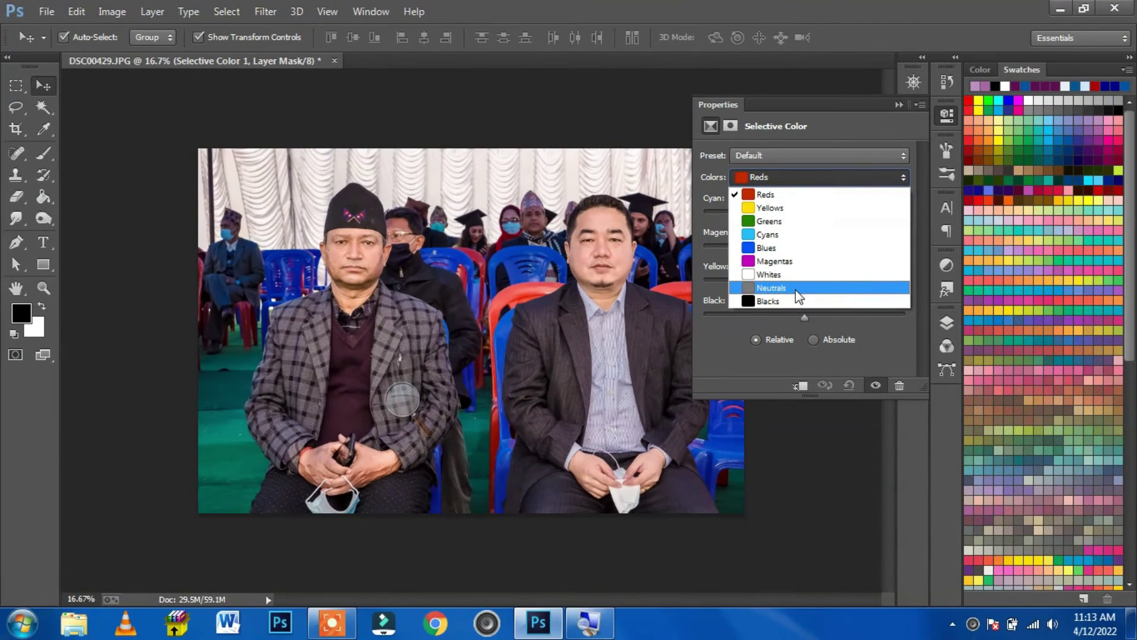
pyautogui.click(795, 288)
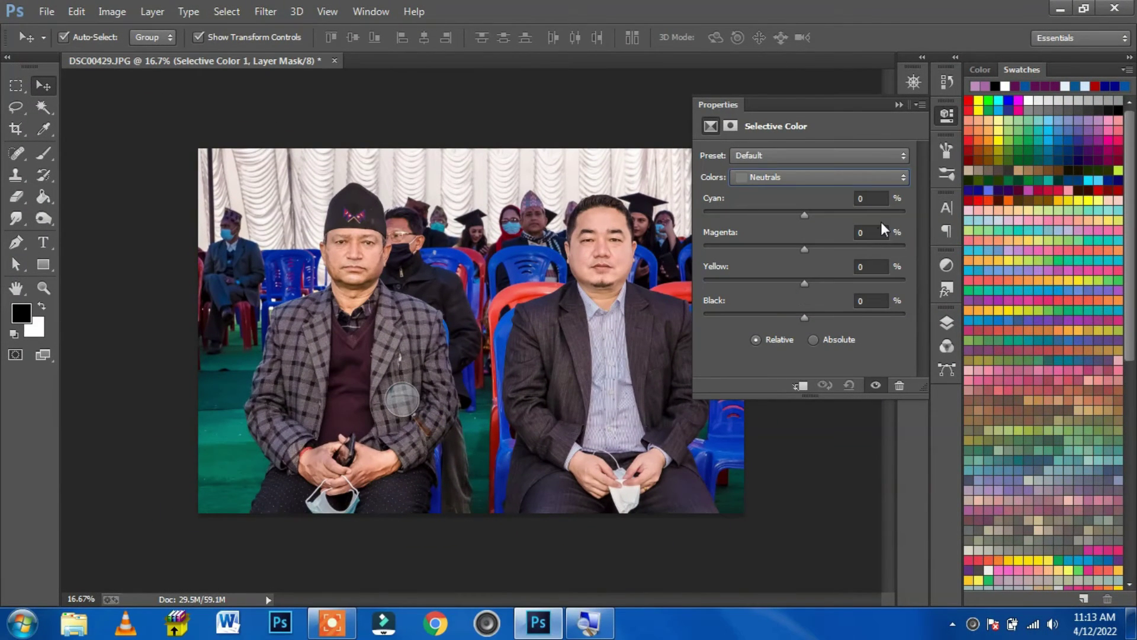
pyautogui.click(881, 198)
pyautogui.write('15')
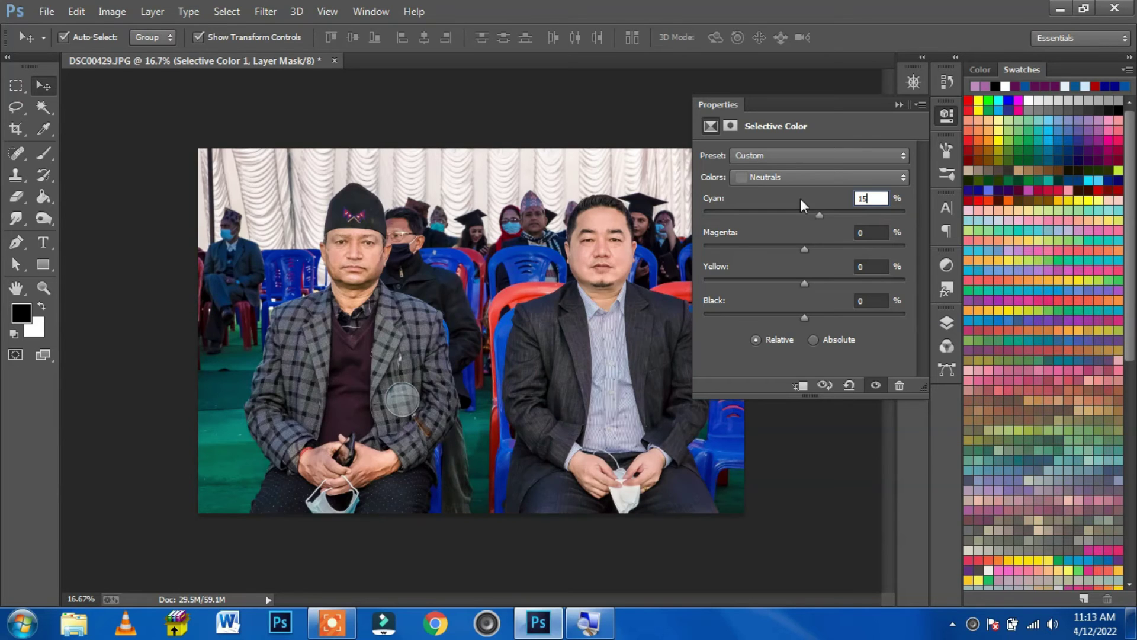
pyautogui.click(873, 268)
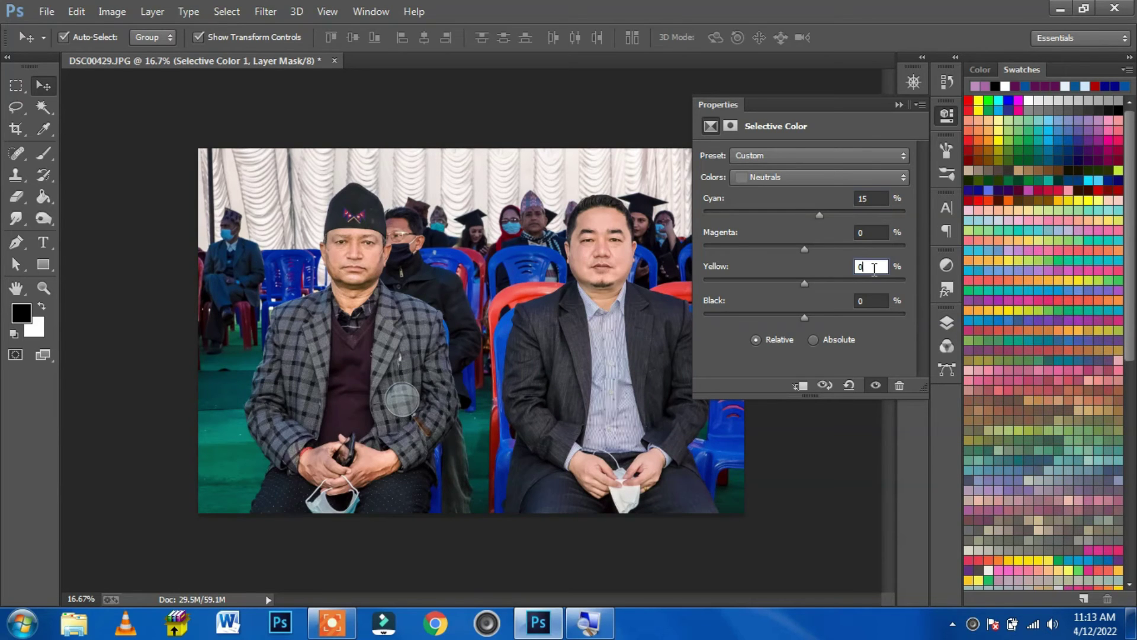
pyautogui.write('-10')
# Switch Selective Color to the Reds range and set Cyan -10, Yellow 10.
pyautogui.click(871, 301)
pyautogui.click(780, 184)
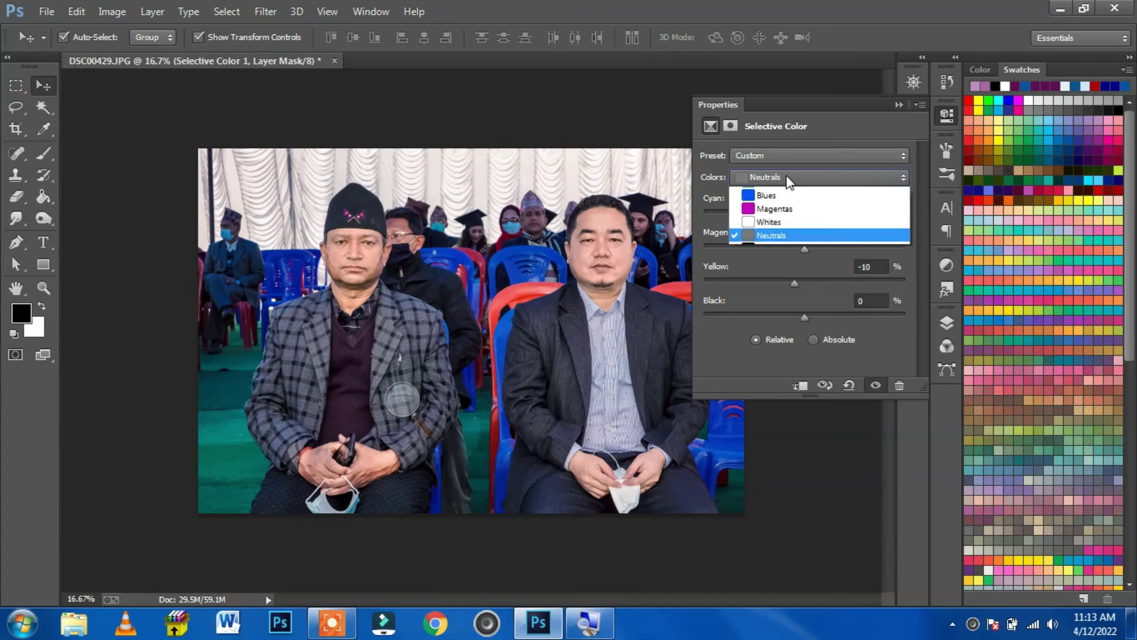
pyautogui.click(753, 193)
pyautogui.click(870, 198)
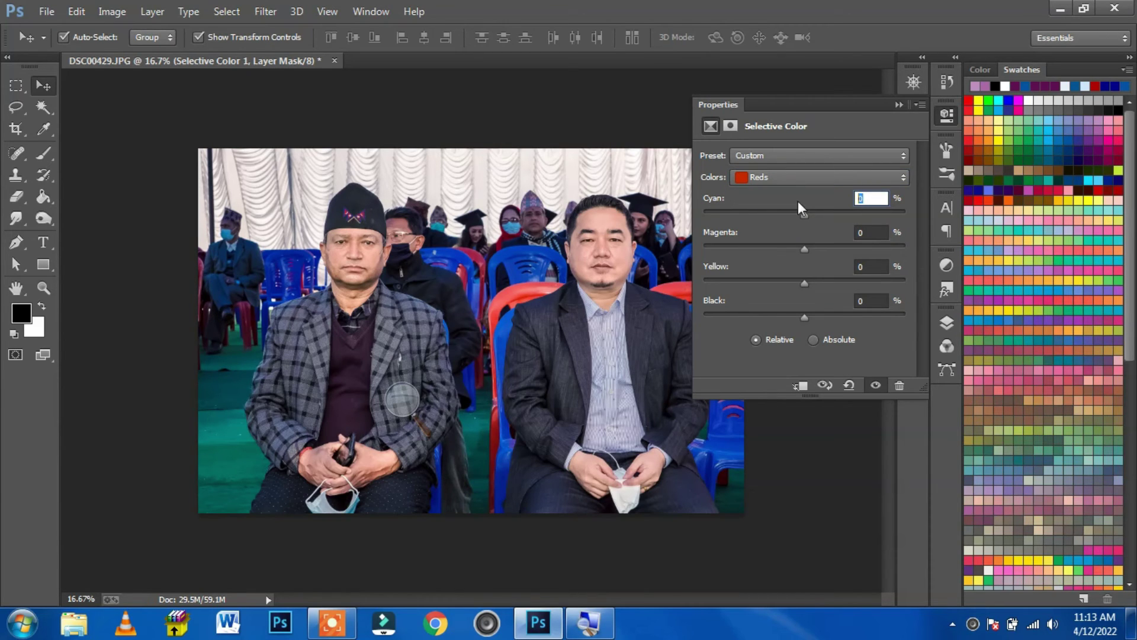
pyautogui.write('-')
pyautogui.write('10')
pyautogui.click(880, 266)
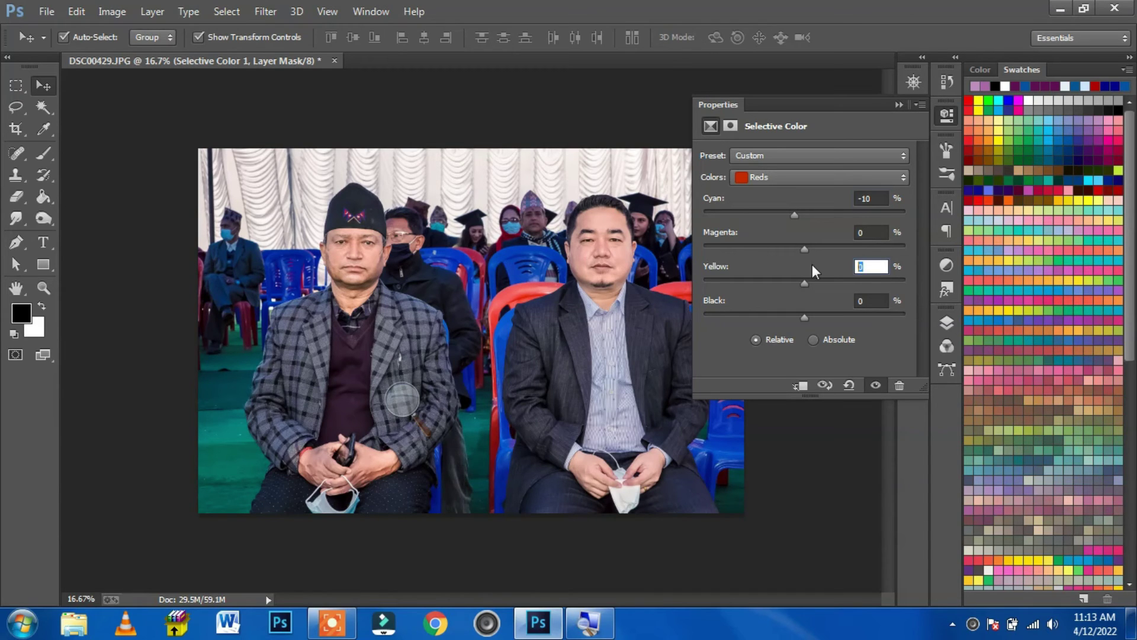
pyautogui.write('10')
pyautogui.click(874, 300)
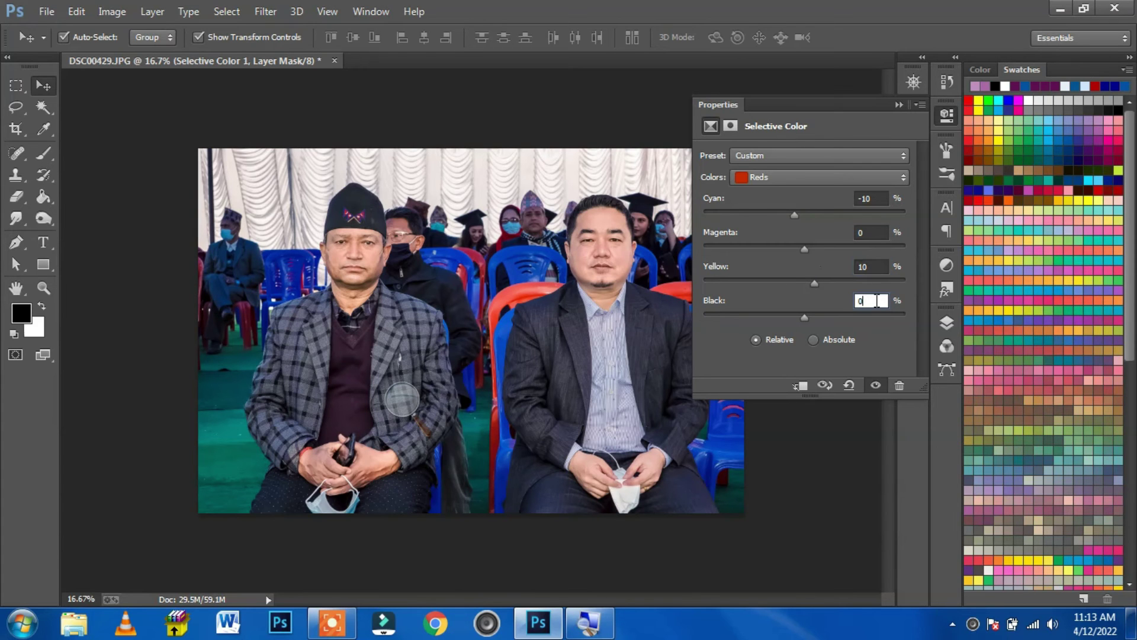
pyautogui.click(881, 203)
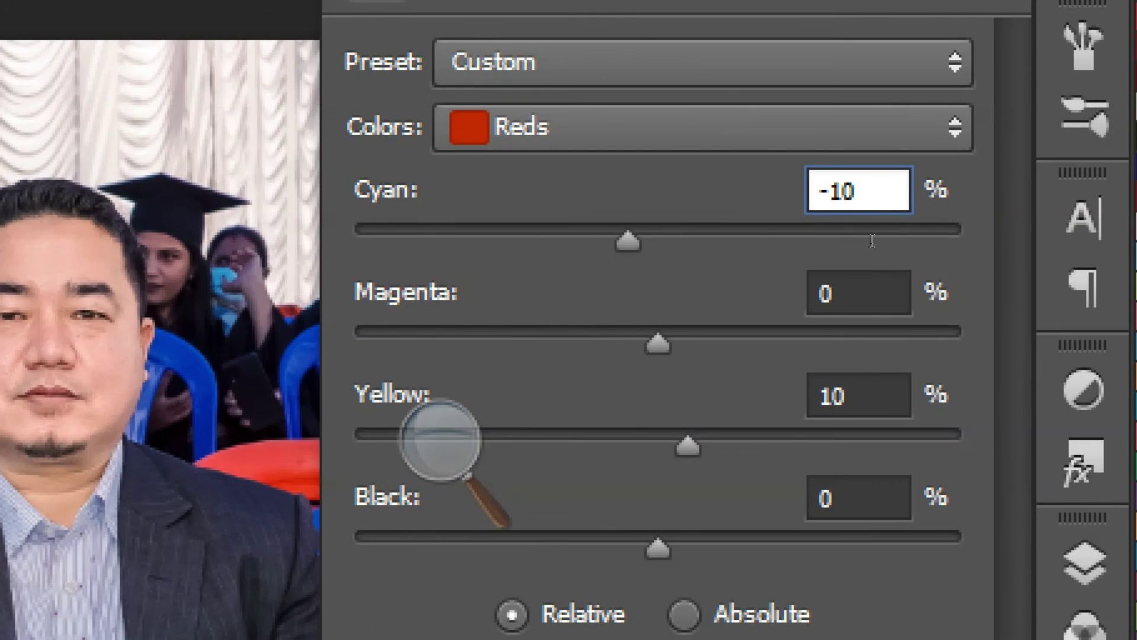
# Switch Selective Color to the Yellows range and set Cyan -15, Magenta 10.
pyautogui.press('Tab')
pyautogui.press('Tab')
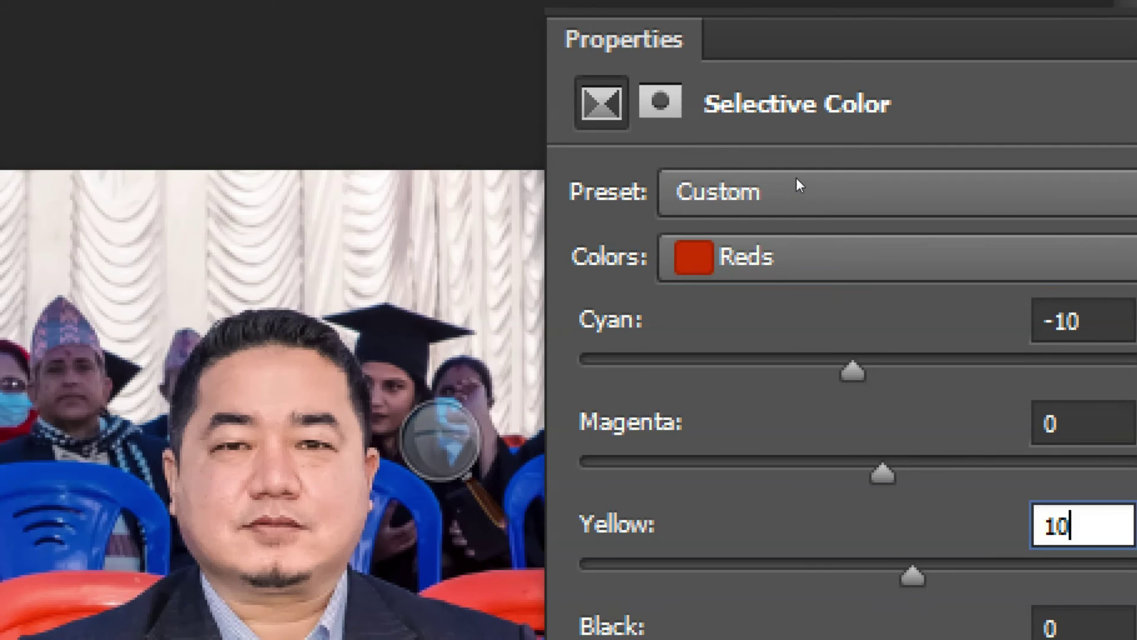
pyautogui.hotkey('alt', 'Down')
pyautogui.press('Down')
pyautogui.press('Down')
pyautogui.press('Up')
pyautogui.press('Return')
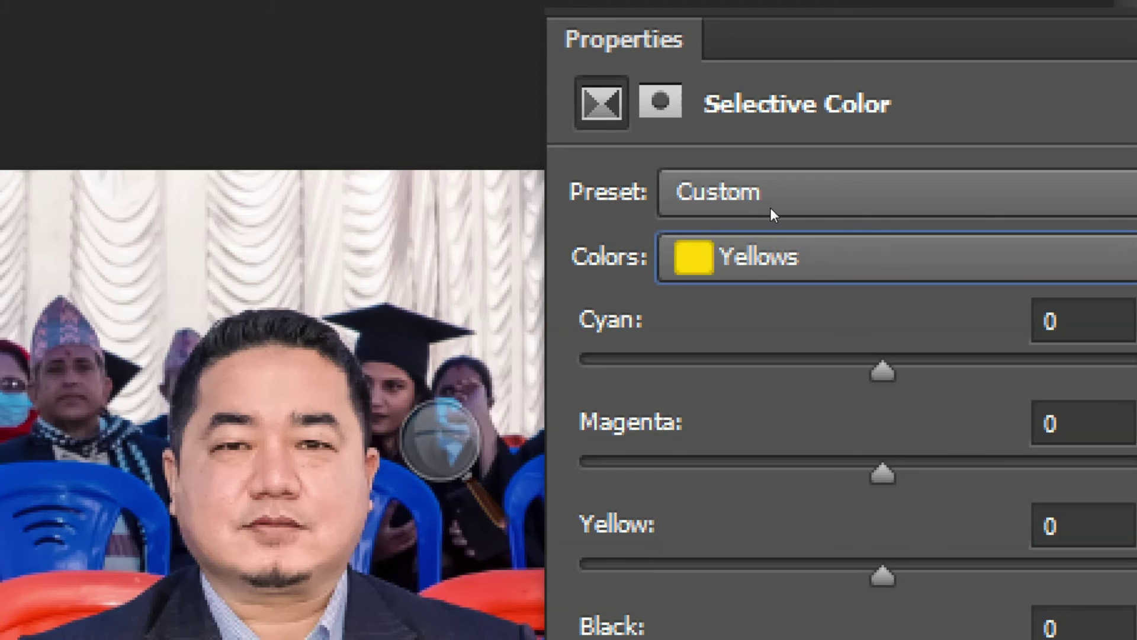
pyautogui.press('Tab')
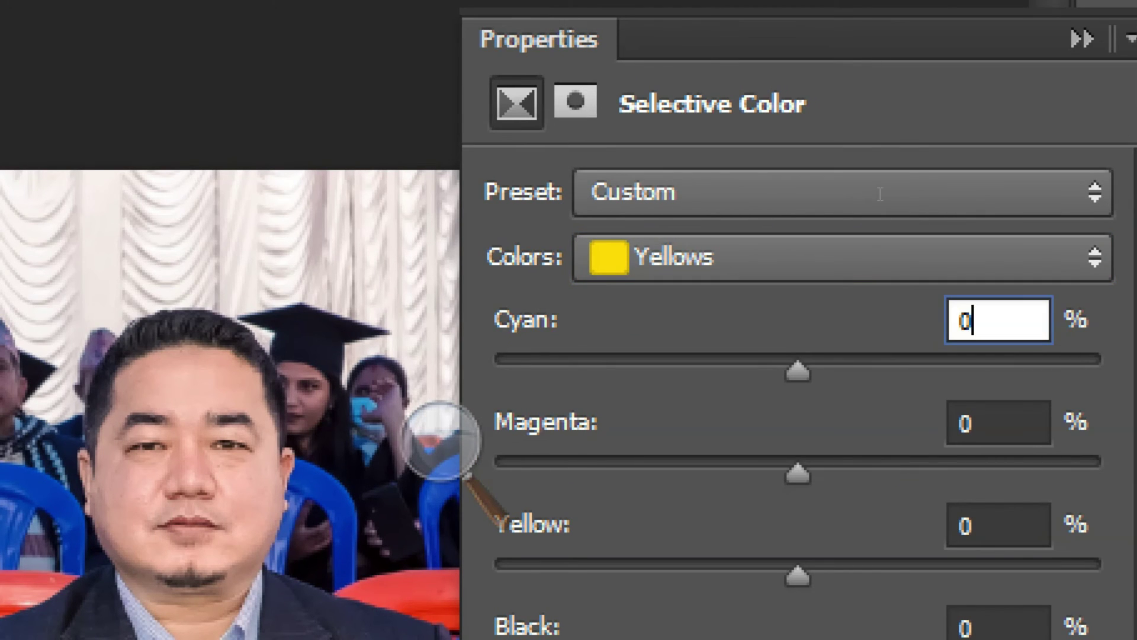
pyautogui.press('BackSpace')
pyautogui.write('-')
pyautogui.write('15')
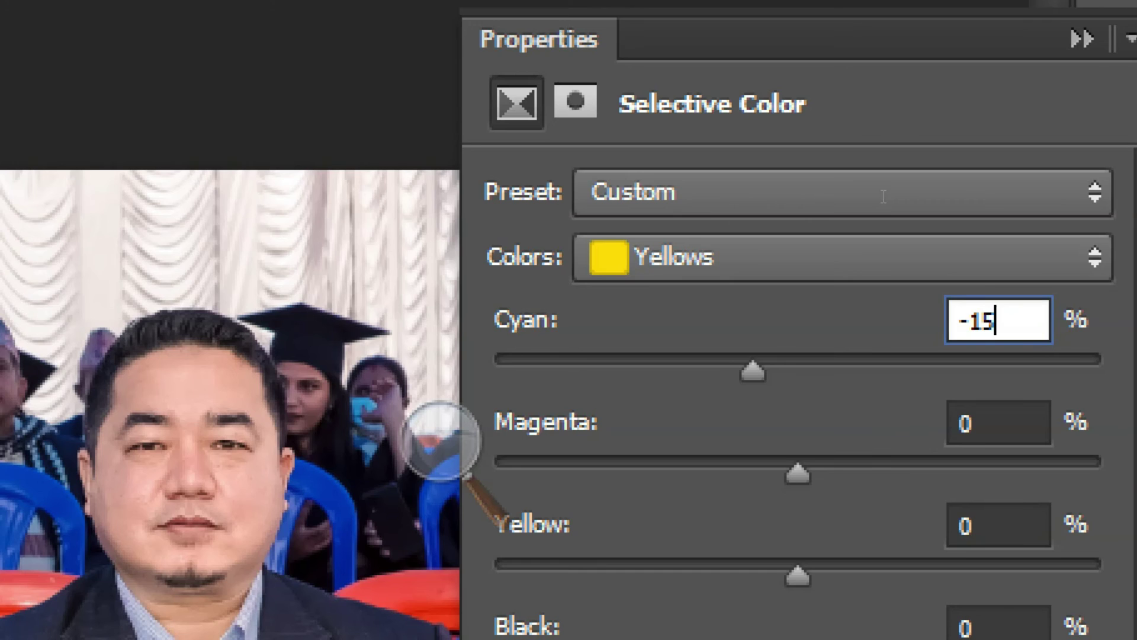
pyautogui.press('Tab')
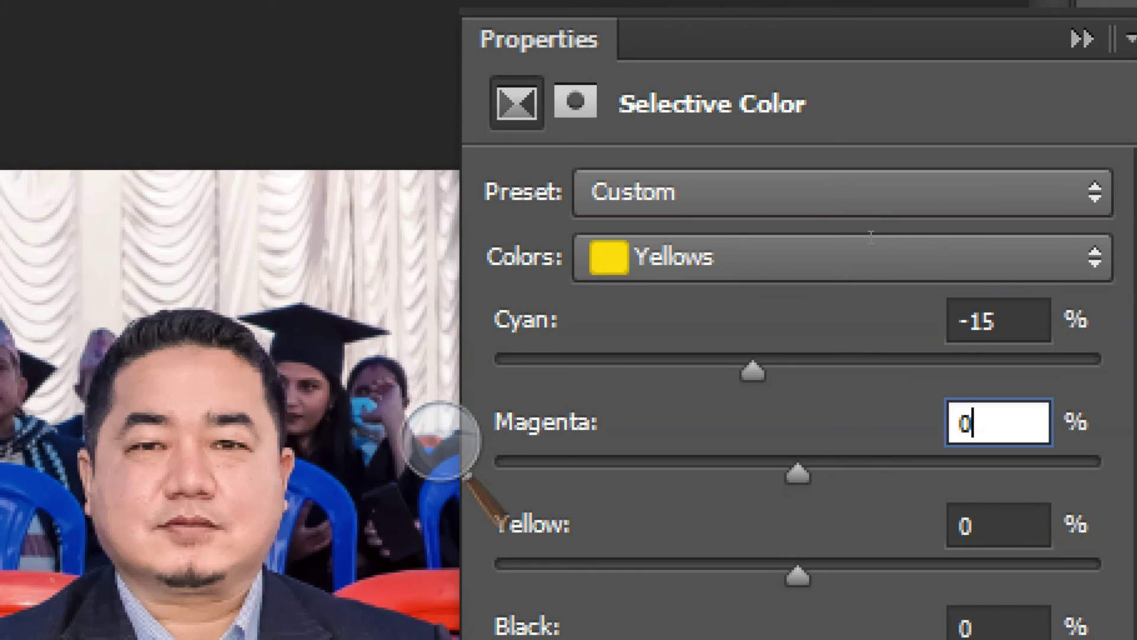
pyautogui.press('BackSpace')
pyautogui.write('1')
pyautogui.write('0')
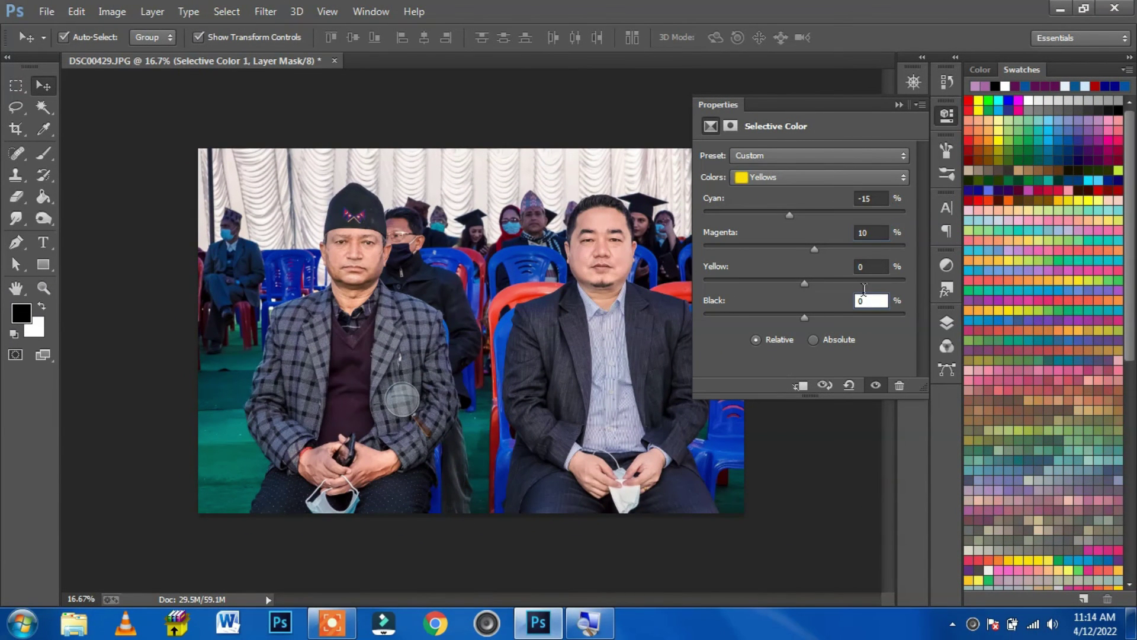
pyautogui.click(788, 179)
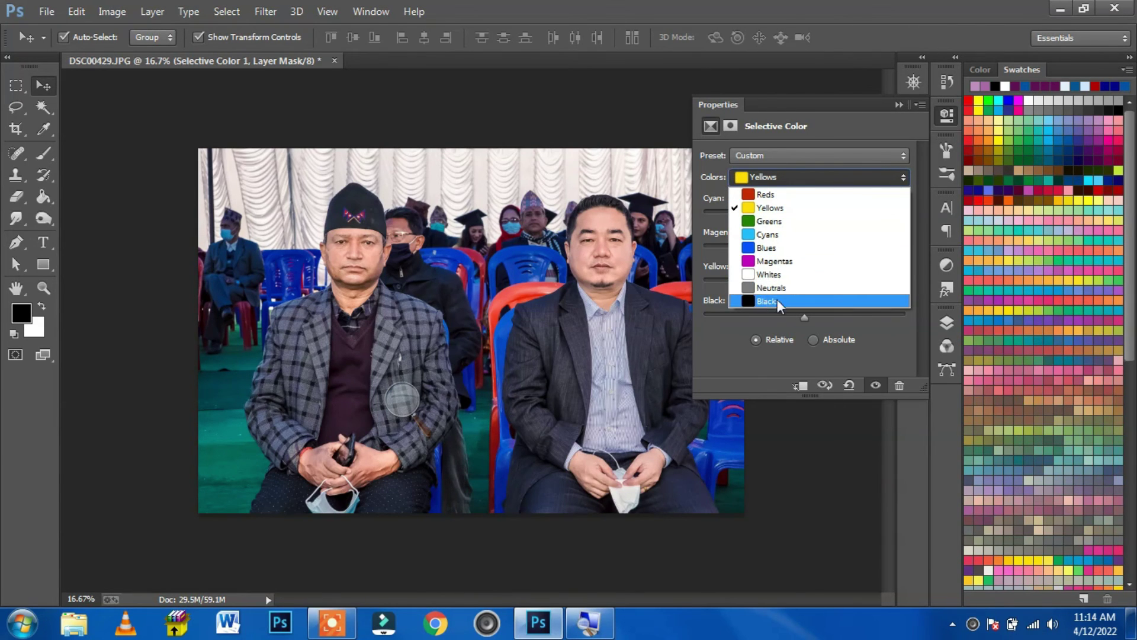
# Choose the Blacks range and set its Black value to 5.
pyautogui.click(793, 300)
pyautogui.click(879, 302)
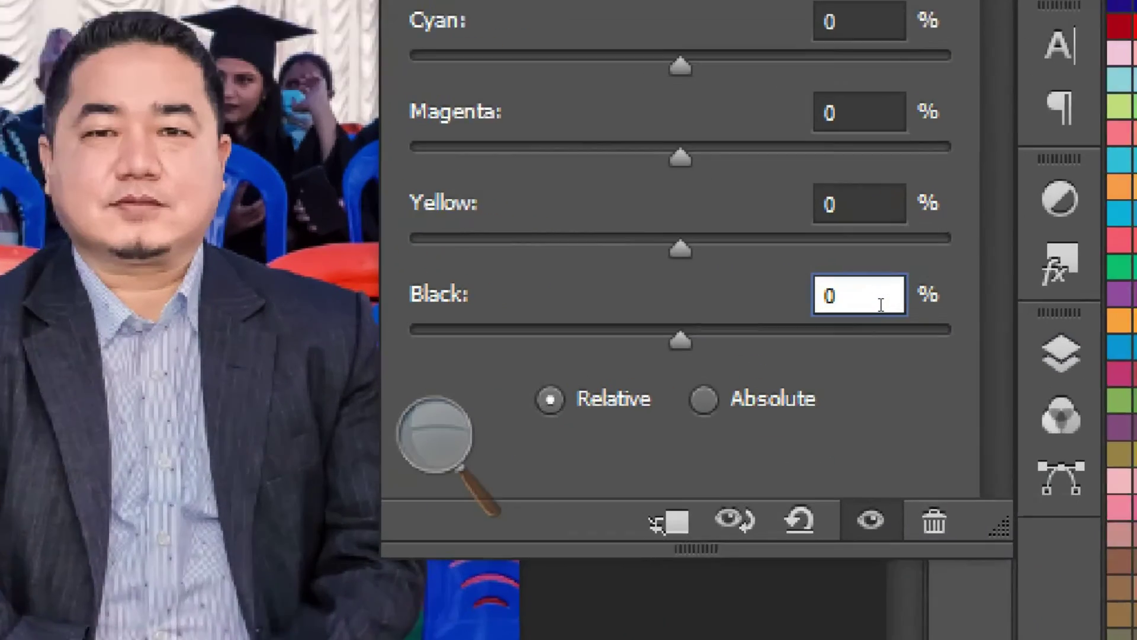
pyautogui.press('BackSpace')
pyautogui.write('5')
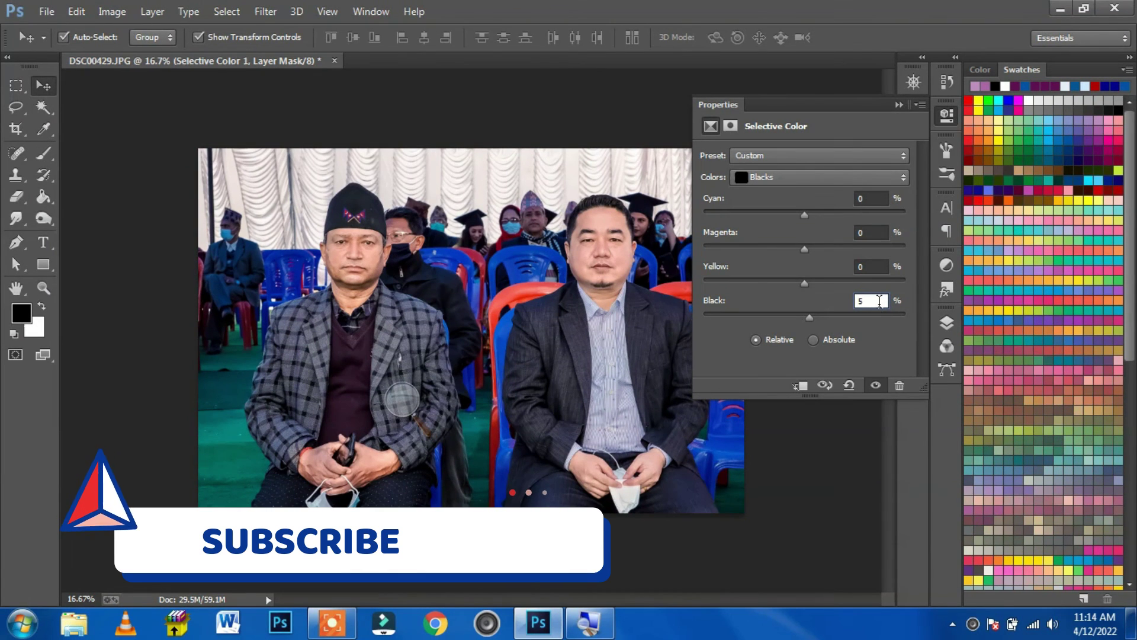
pyautogui.click(872, 268)
# Preview the photo with and without the adjustment, then collapse the Properties panel.
pyautogui.click(881, 387)
pyautogui.click(879, 389)
pyautogui.click(879, 389)
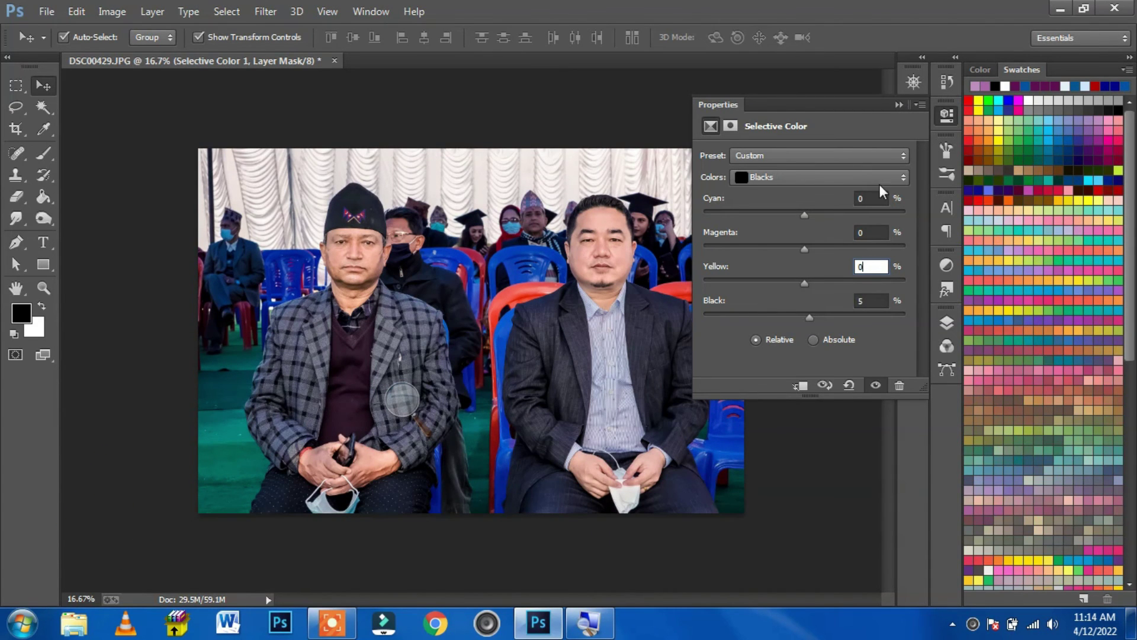
pyautogui.click(899, 106)
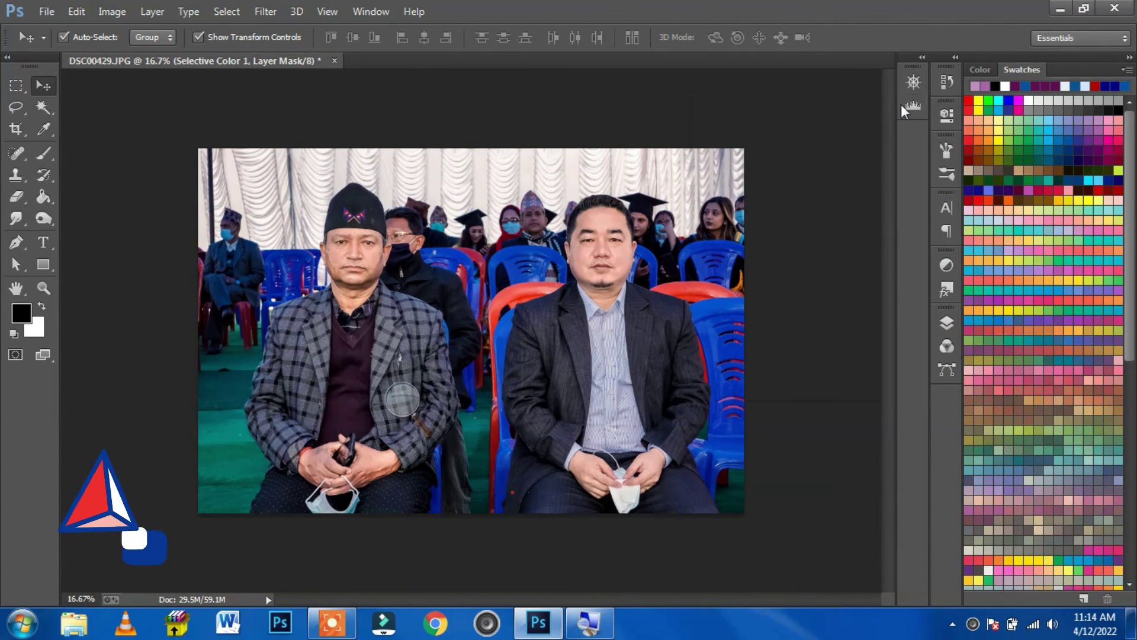
# Alt-toggle the Background visibility for a before/after comparison, ending on the original photo.
pyautogui.click(951, 320)
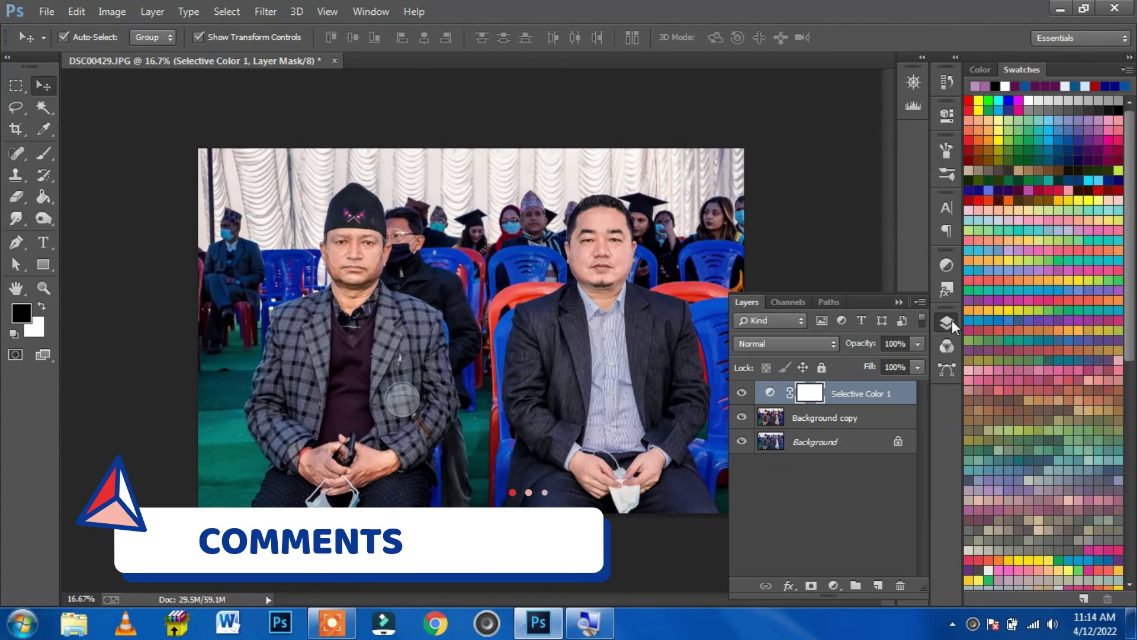
pyautogui.keyDown('alt'); pyautogui.click(741, 442); pyautogui.keyUp('alt')
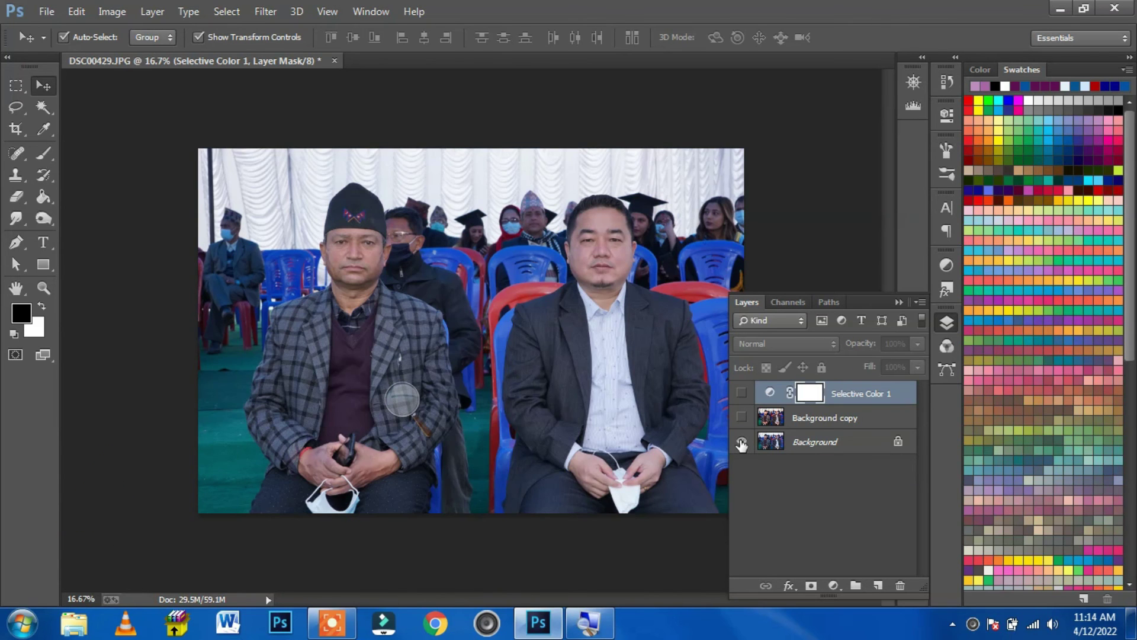
pyautogui.keyDown('alt'); pyautogui.click(741, 442); pyautogui.keyUp('alt')
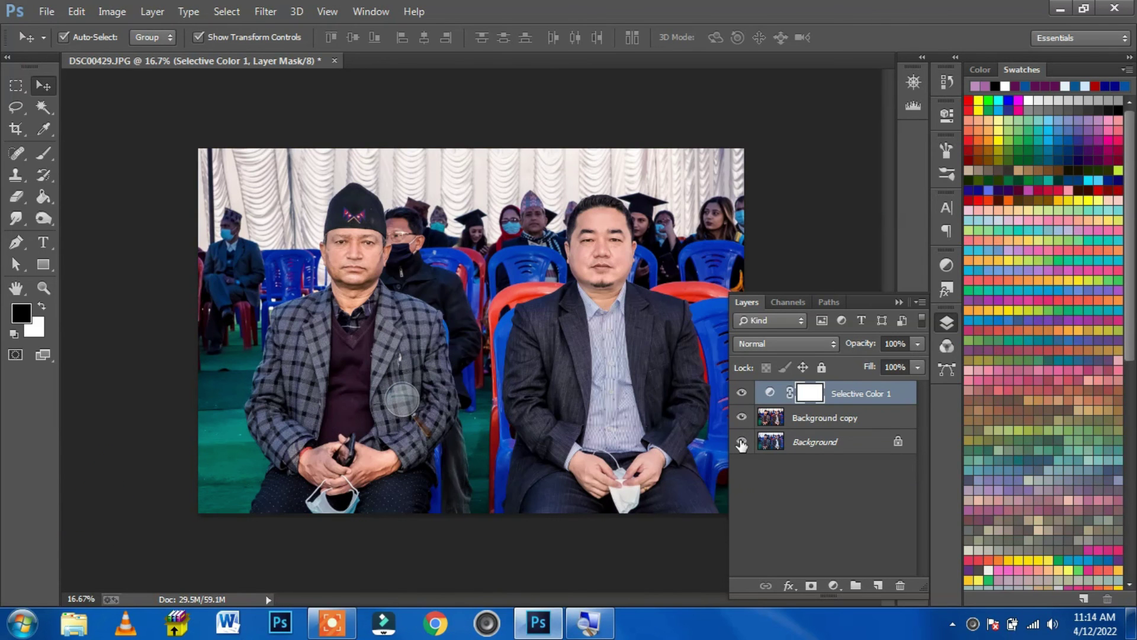
pyautogui.keyDown('alt'); pyautogui.click(741, 442); pyautogui.keyUp('alt')
pyautogui.keyDown('alt'); pyautogui.click(741, 442); pyautogui.keyUp('alt')
pyautogui.keyDown('alt'); pyautogui.click(741, 441); pyautogui.keyUp('alt')
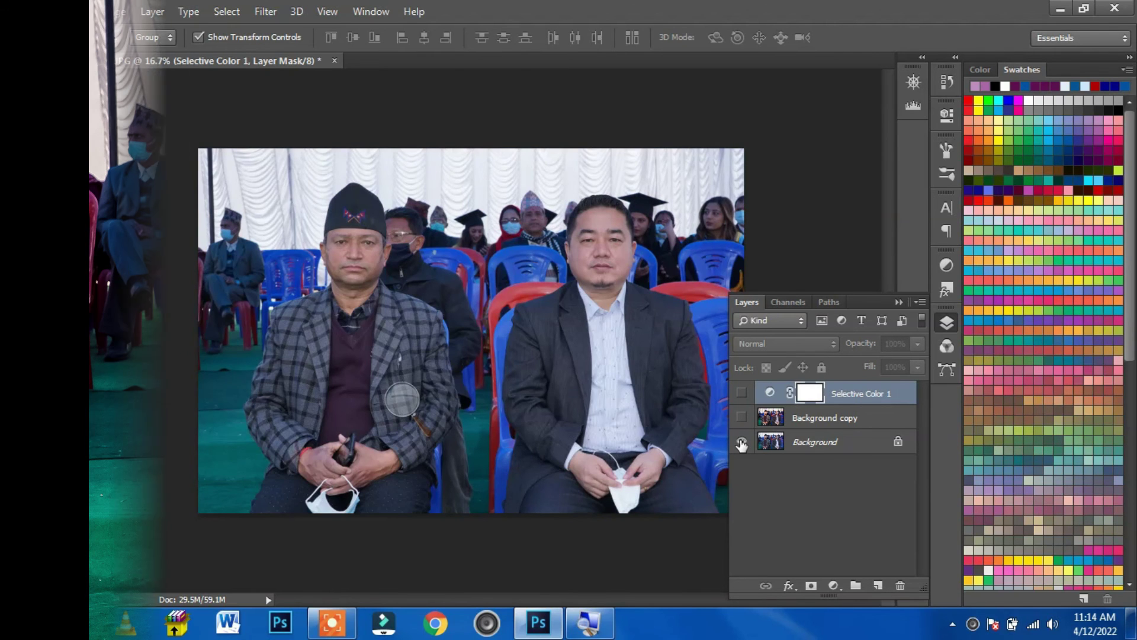